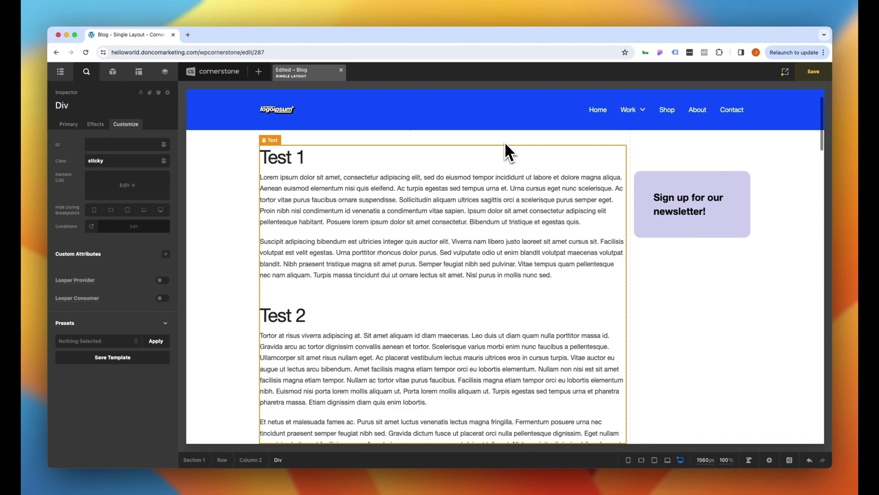
# Step: Scroll through the existing Blog single layout preview to review the finished article design
pyautogui.scroll(2, 505, 143)
pyautogui.scroll(-10, 505, 143)
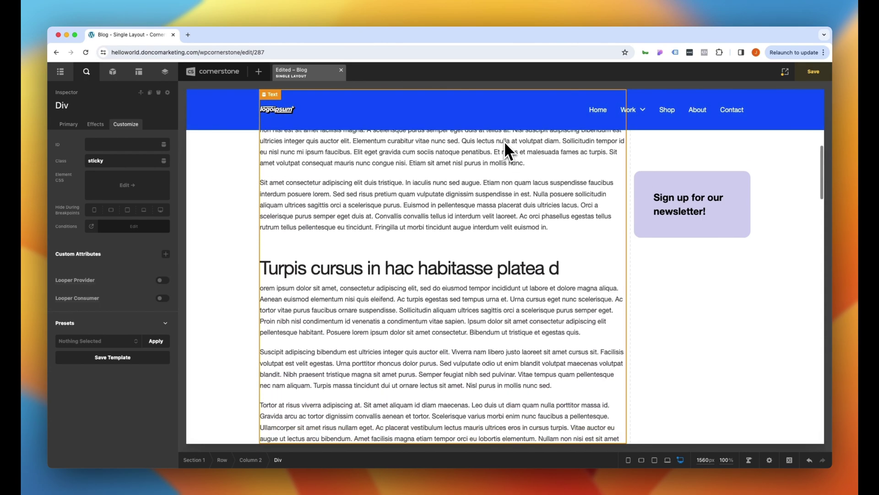
pyautogui.scroll(15, 505, 144)
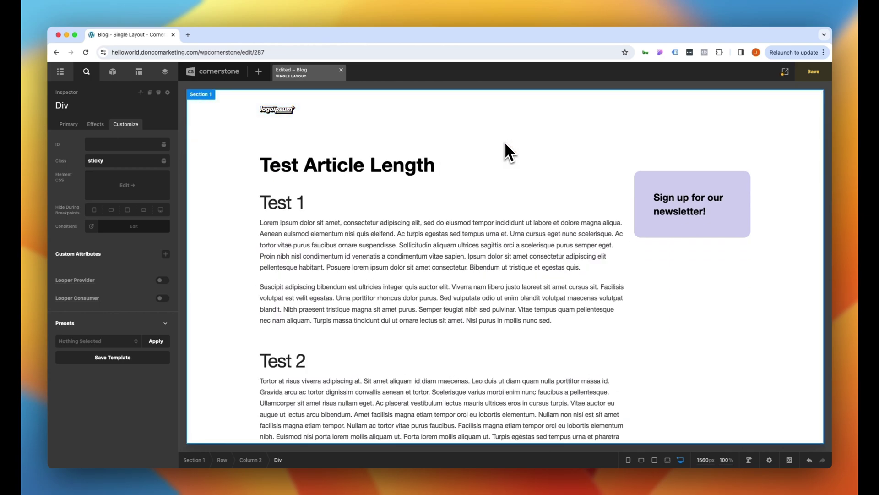
pyautogui.scroll(-2, 505, 144)
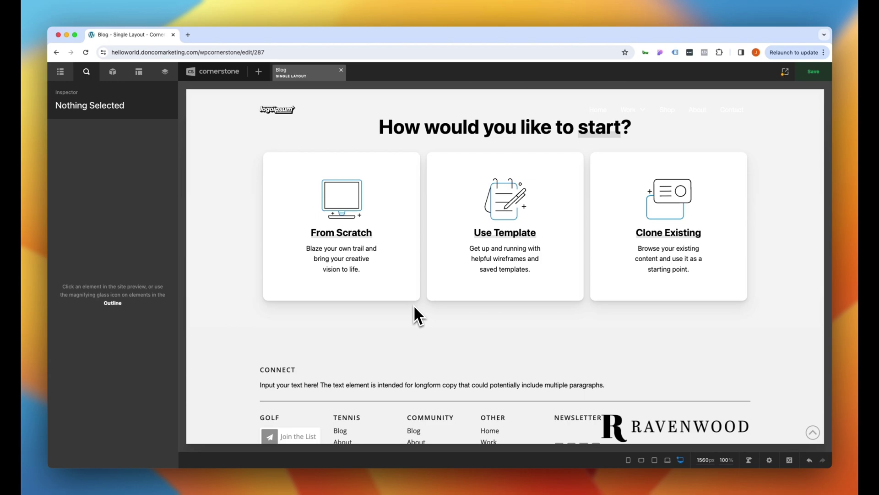
# Step: Start the Blog layout from scratch and set Section 1's top padding to 150 px
pyautogui.click(372, 242)
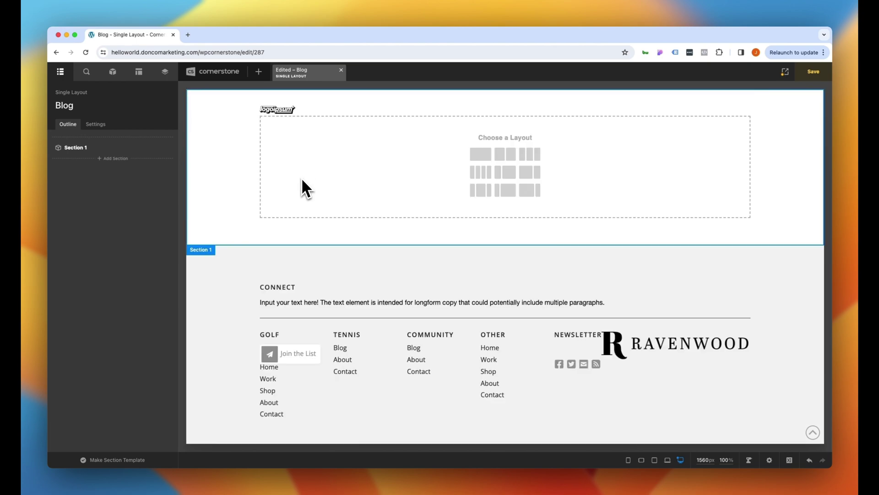
pyautogui.click(238, 155)
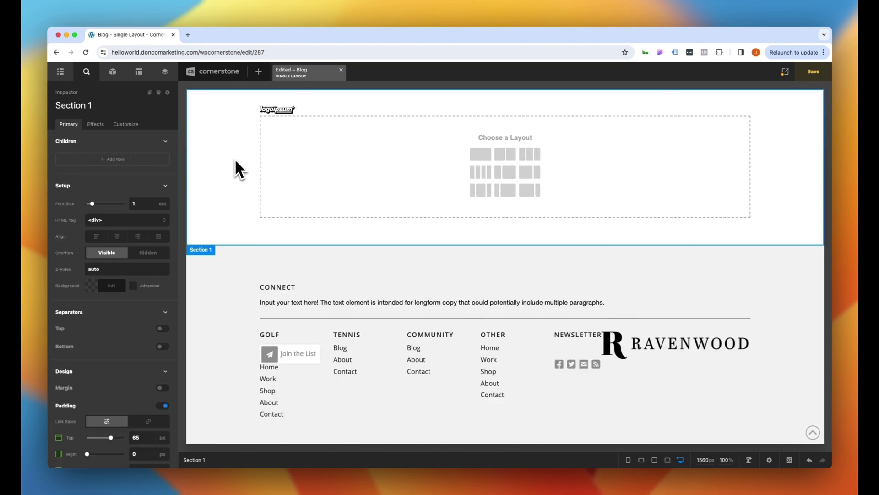
pyautogui.scroll(-4, 127, 289)
pyautogui.doubleClick(138, 319)
pyautogui.write('150')
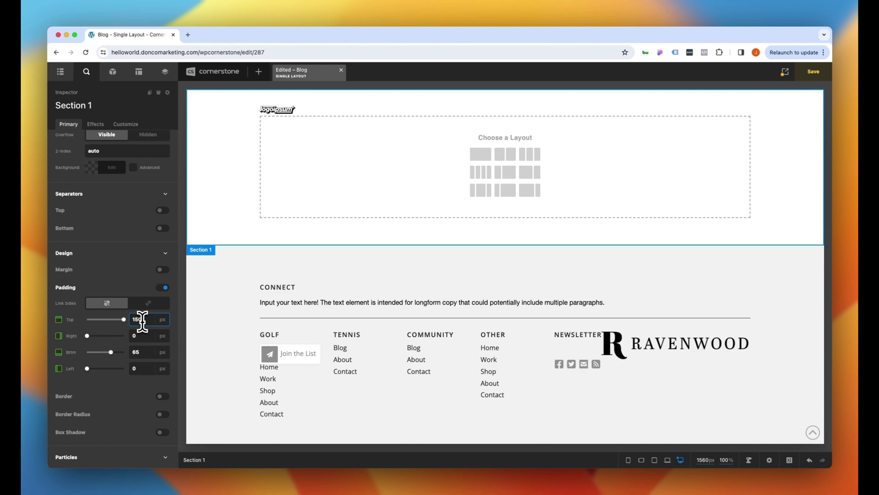
pyautogui.click(243, 263)
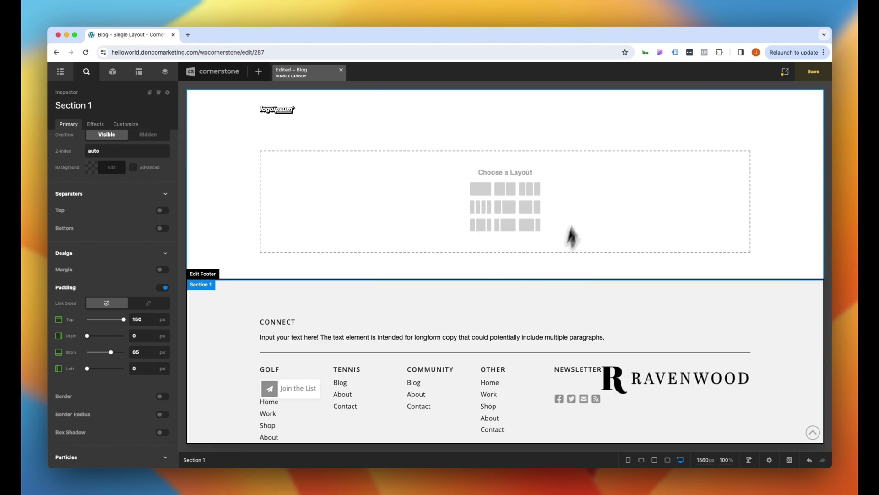
# Step: Give the section a 2/3 + 1/3 column layout and drop a Headline into Column 1
pyautogui.click(528, 230)
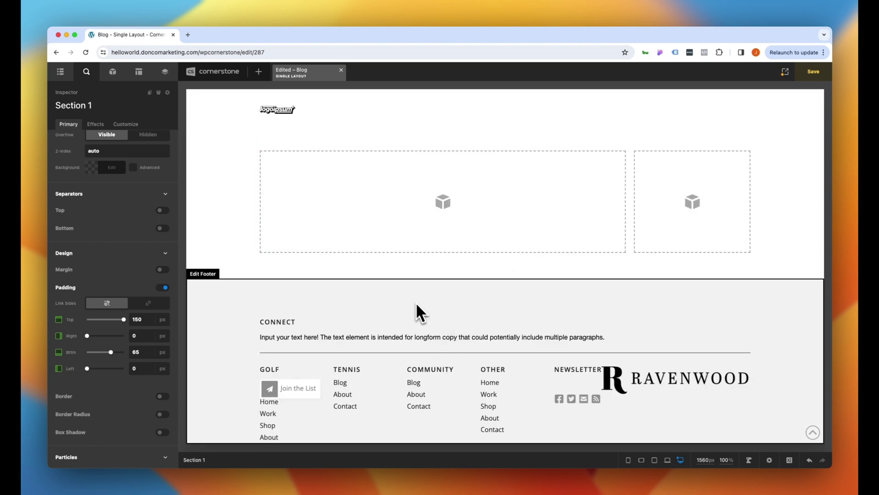
pyautogui.click(337, 237)
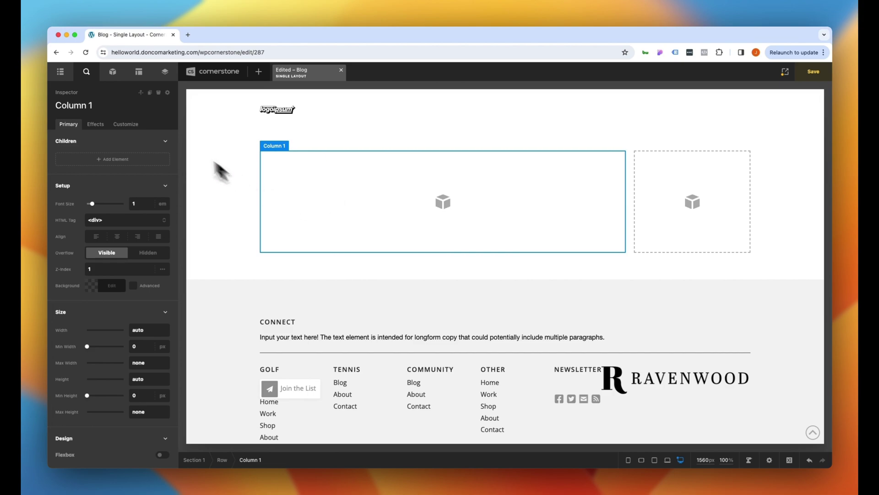
pyautogui.click(113, 72)
pyautogui.click(342, 223)
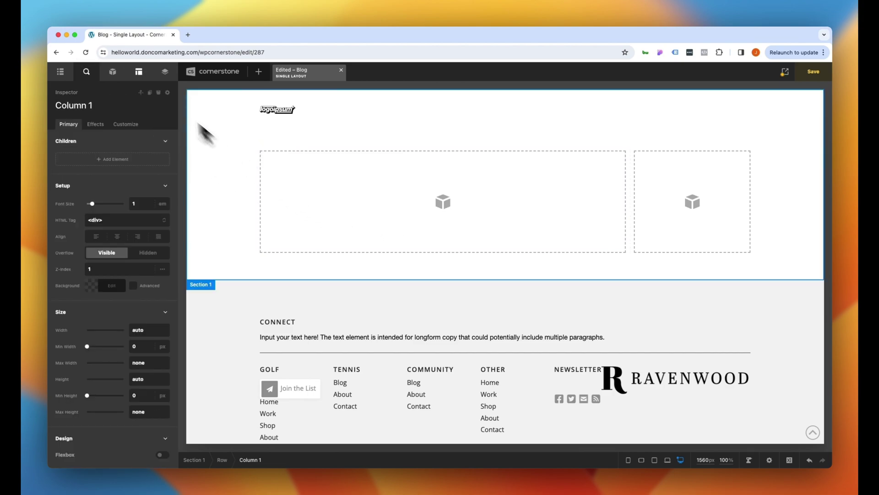
pyautogui.click(114, 72)
pyautogui.write('head')
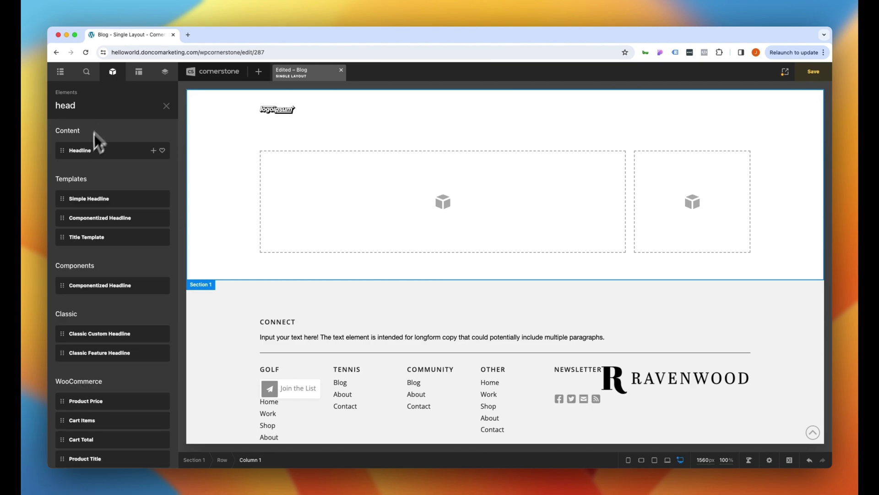
pyautogui.moveTo(97, 143); pyautogui.dragTo(333, 168)
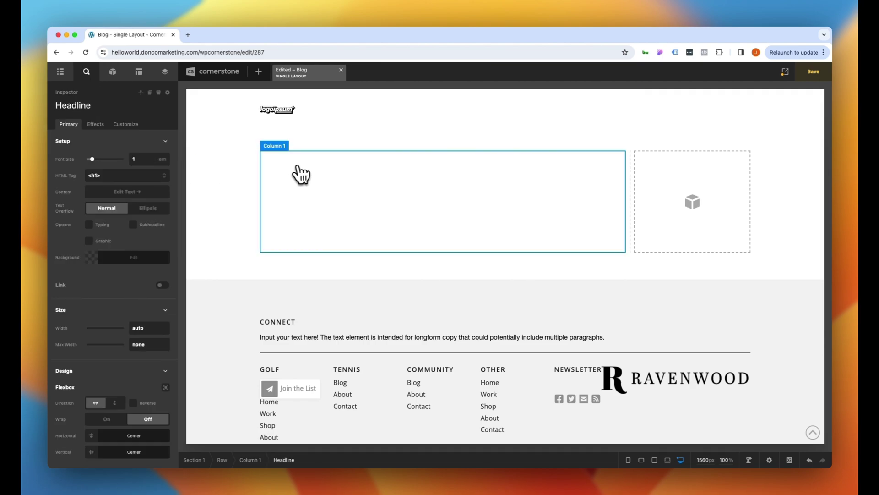
# Step: Replace the headline text with the dynamic post title {{dc:post:title}}
pyautogui.click(108, 193)
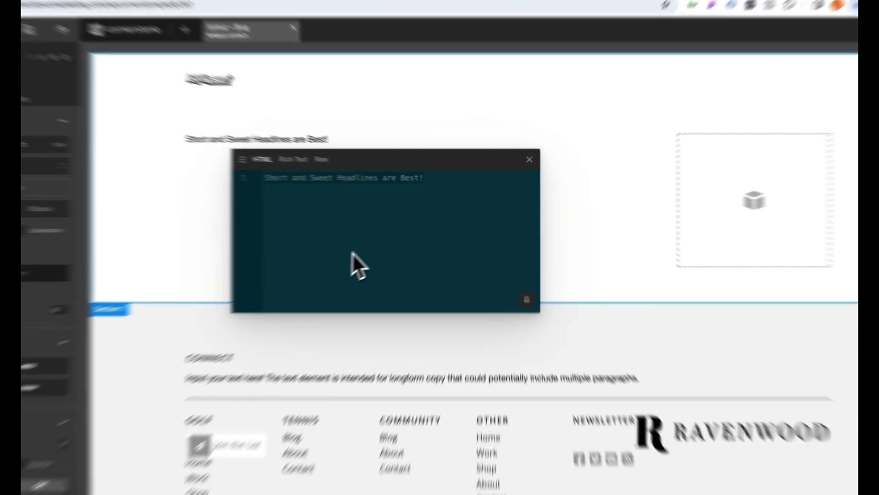
pyautogui.hotkey('ctrl', 'a')
pyautogui.press('BackSpace')
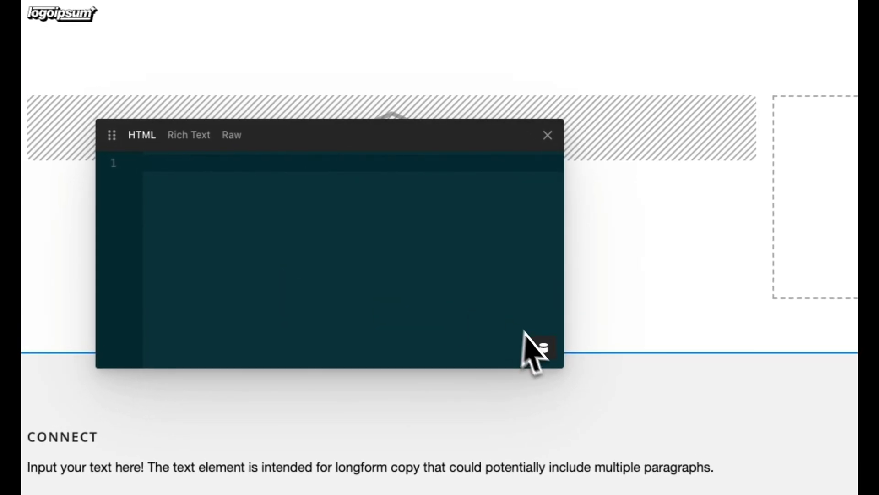
pyautogui.click(527, 300)
pyautogui.write('title')
pyautogui.click(584, 166)
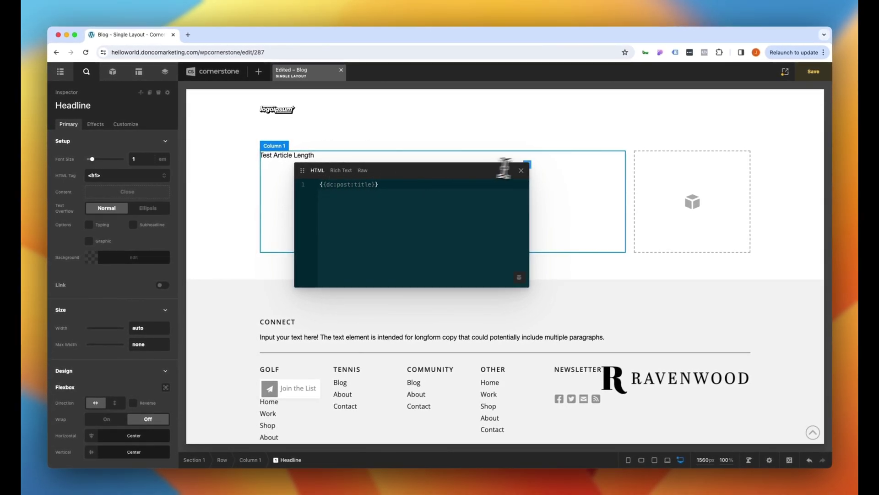
pyautogui.click(521, 171)
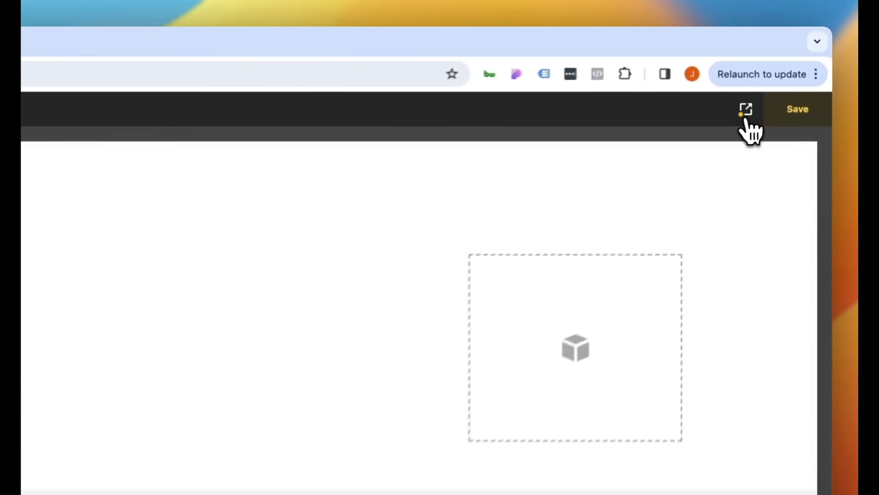
# Step: Set the preview to the Post 'A blog post about Phones' and reselect Column 1
pyautogui.moveTo(784, 76)
pyautogui.click(623, 208)
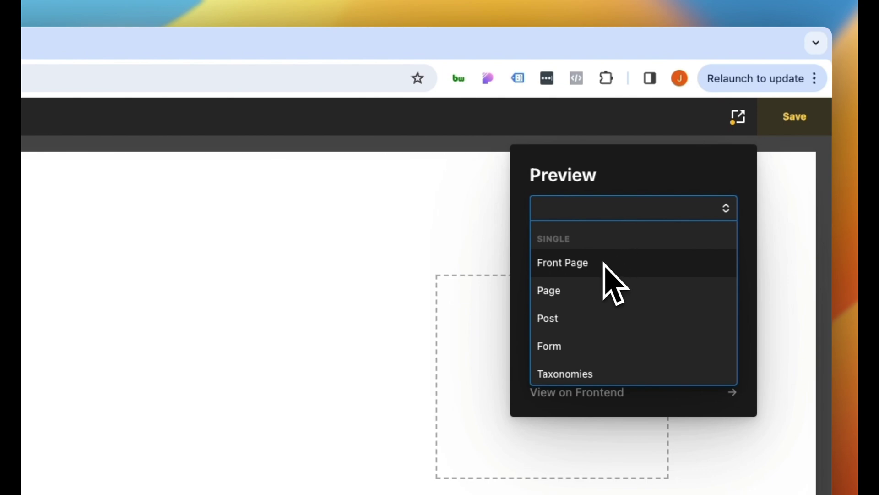
pyautogui.click(556, 320)
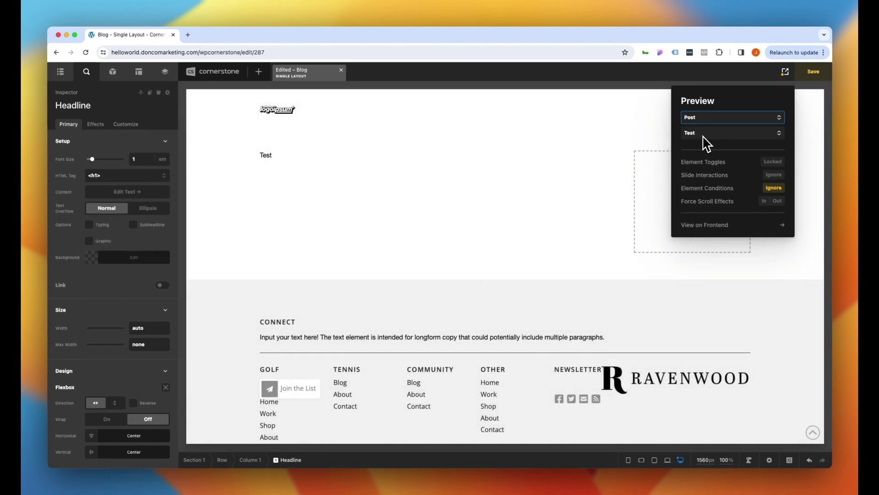
pyautogui.click(703, 137)
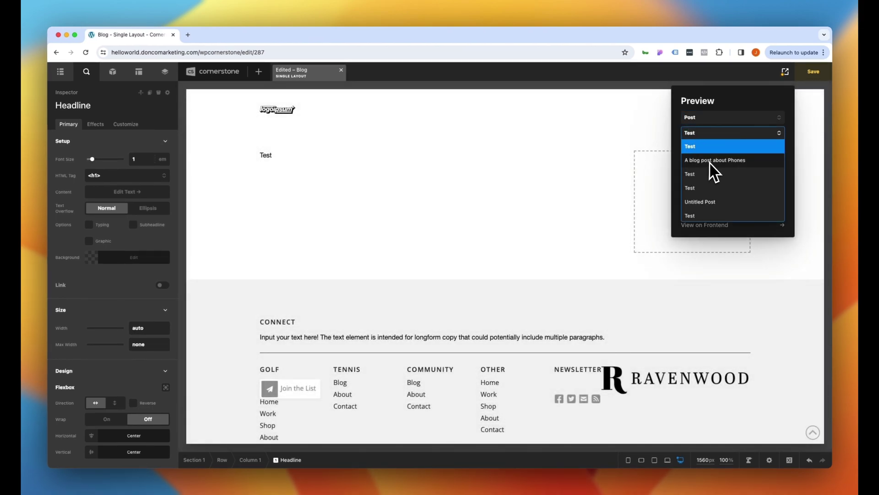
pyautogui.click(725, 161)
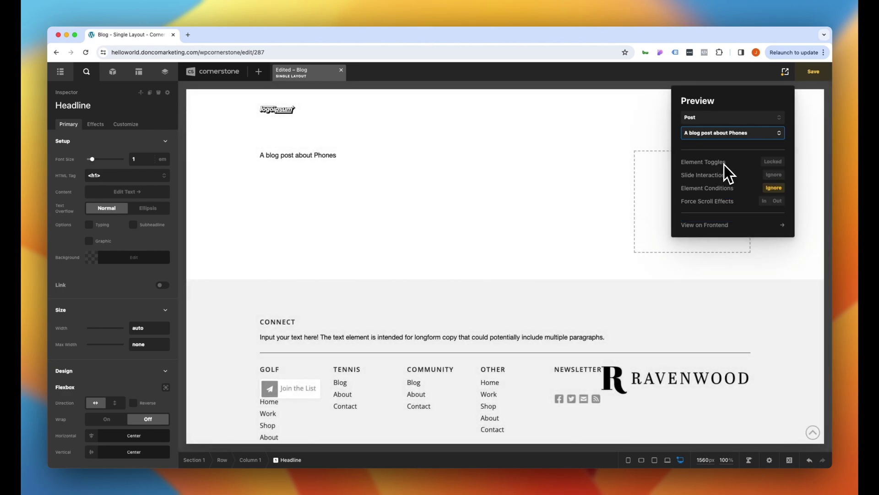
pyautogui.click(785, 71)
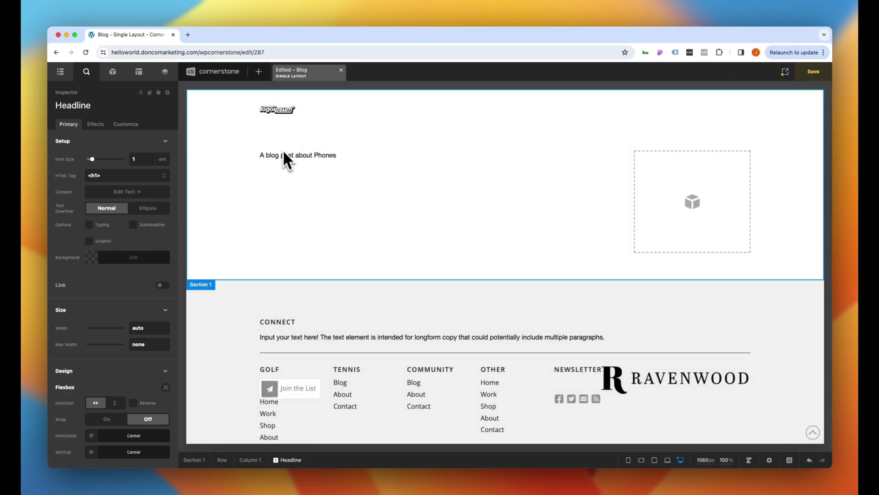
pyautogui.click(292, 172)
# Step: Search Elements for 'content' and place The Content under the headline in Column 1
pyautogui.click(111, 72)
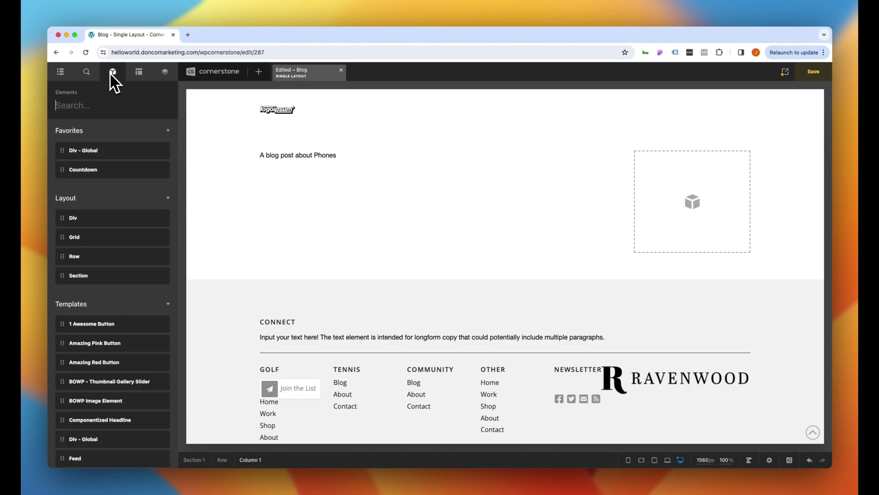
pyautogui.write('text')
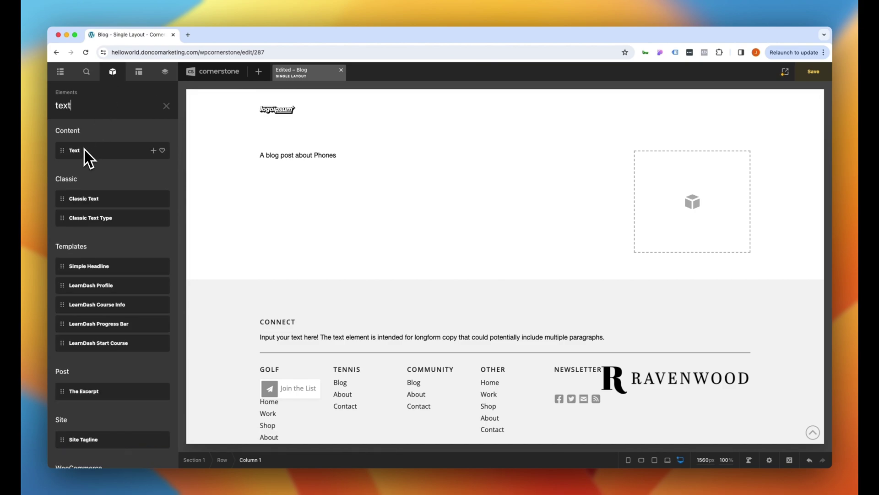
pyautogui.press('super+a')
pyautogui.write('content')
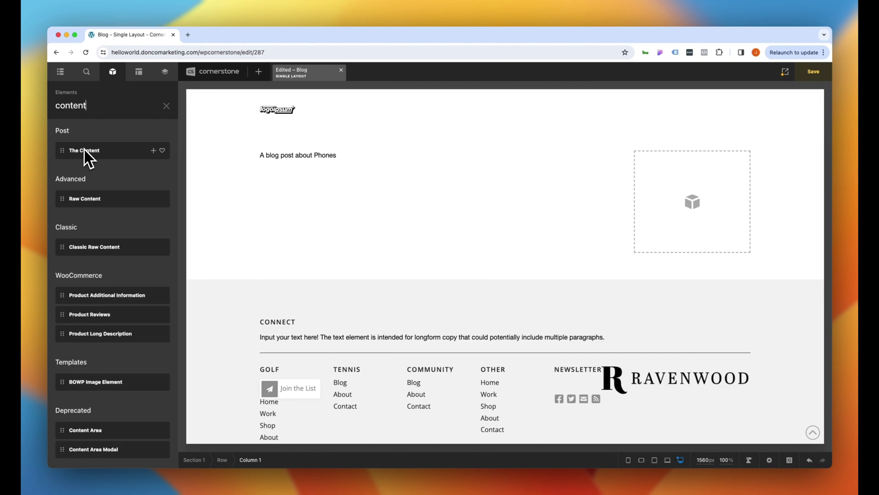
pyautogui.moveTo(63, 153); pyautogui.dragTo(284, 176)
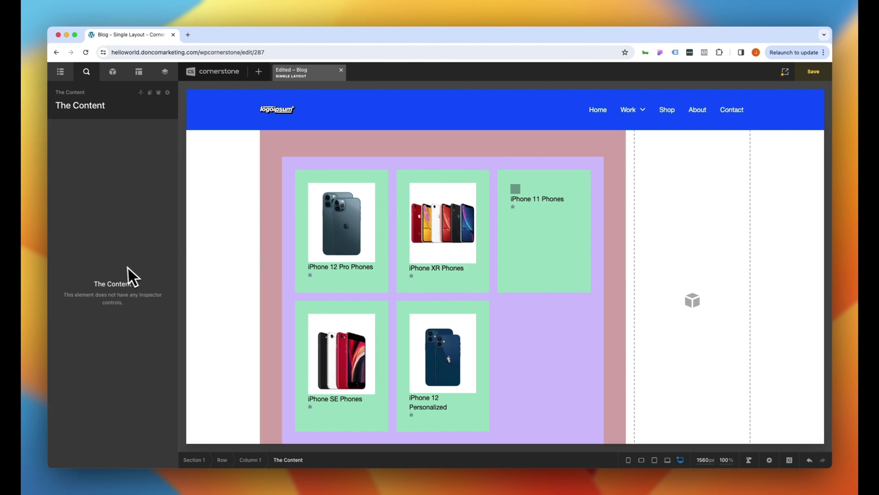
# Step: Switch the preview to the 'Test Article Length' post
pyautogui.click(784, 72)
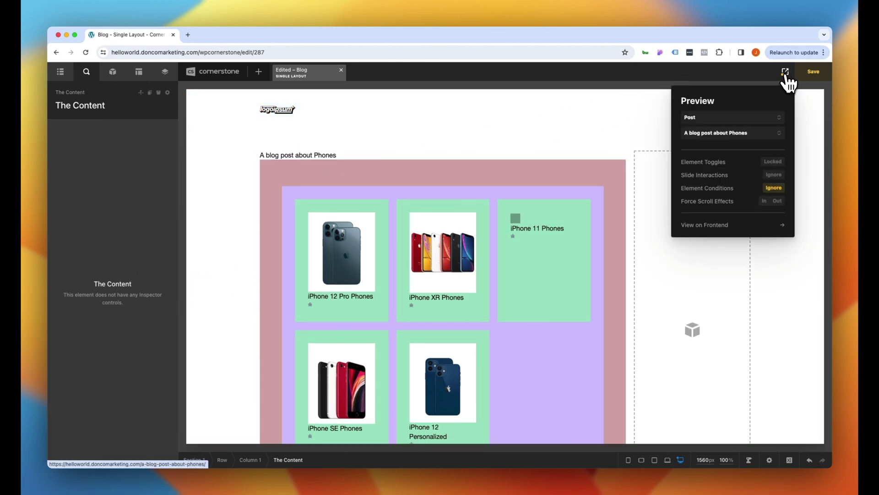
pyautogui.click(725, 133)
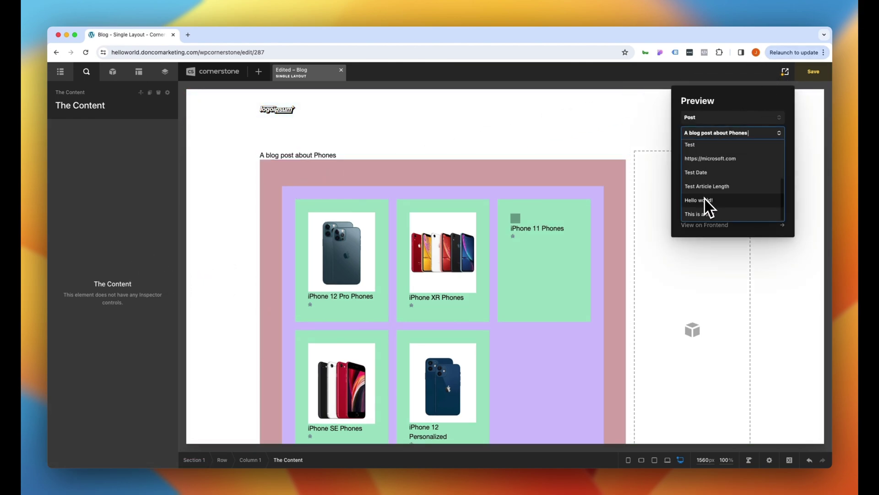
pyautogui.click(695, 201)
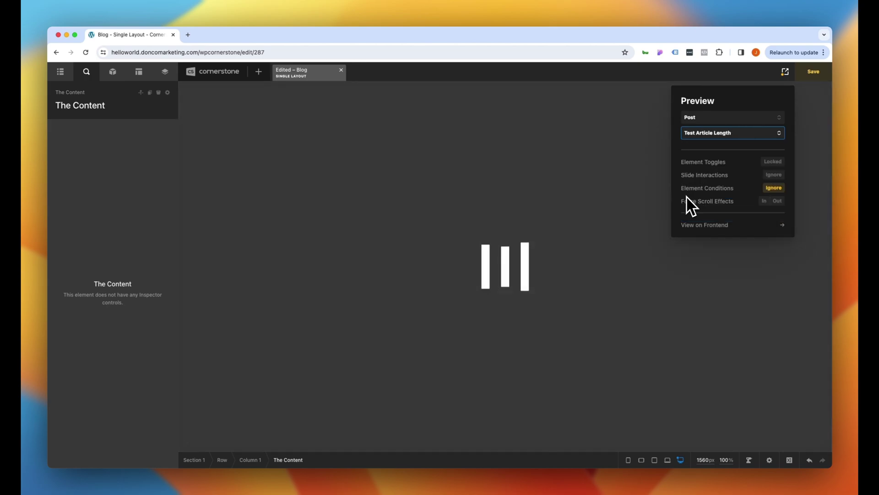
pyautogui.click(785, 72)
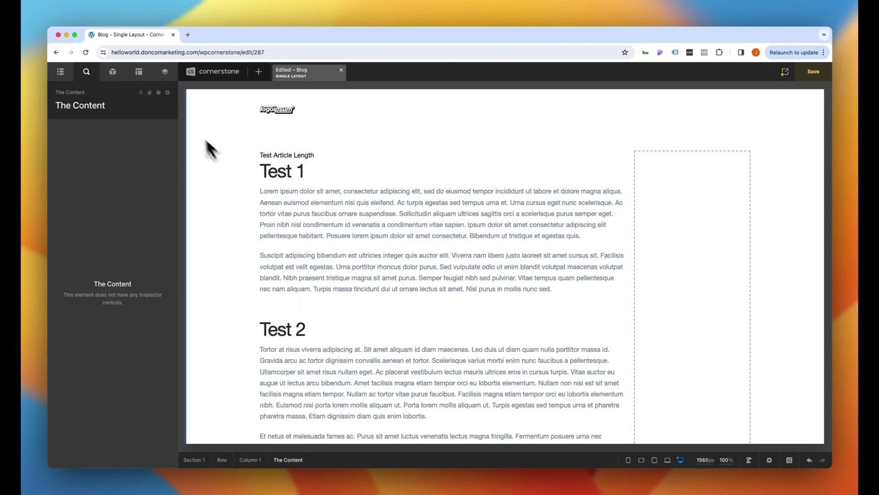
# Step: Delete The Content element and place a Text element in Column 1 instead
pyautogui.click(158, 92)
pyautogui.click(112, 71)
pyautogui.write('tex')
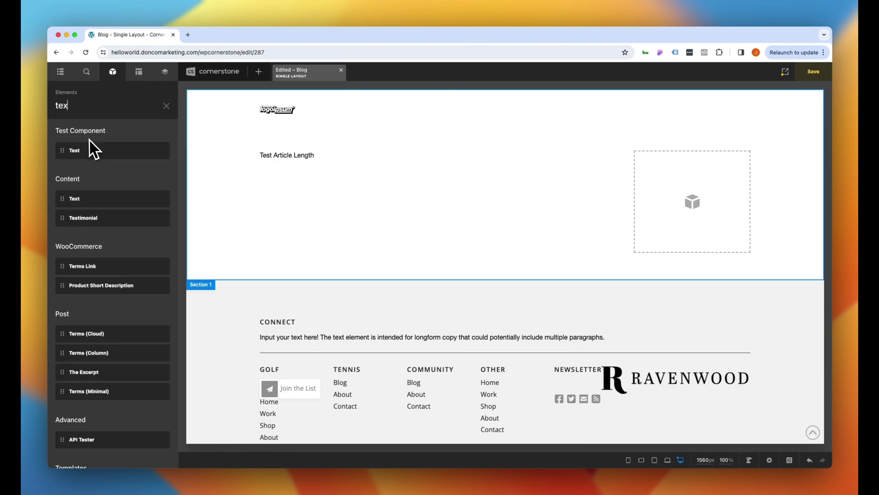
pyautogui.write('t')
pyautogui.moveTo(83, 155); pyautogui.dragTo(309, 184)
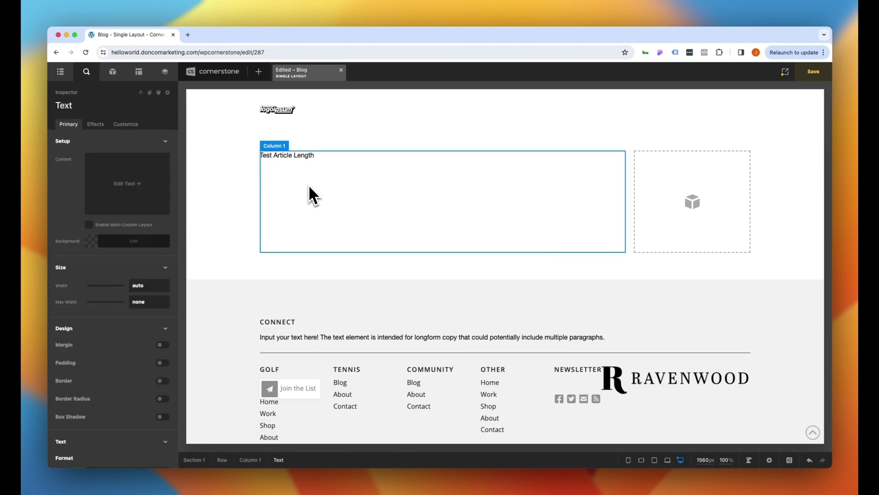
# Step: Replace the Text element's placeholder with the dynamic tag {{dc:post:the_content}}
pyautogui.click(120, 183)
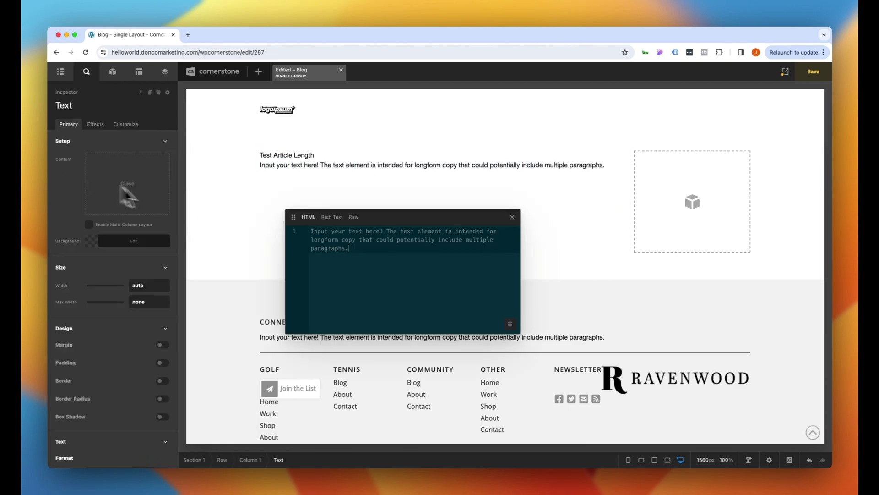
pyautogui.press('BackSpace')
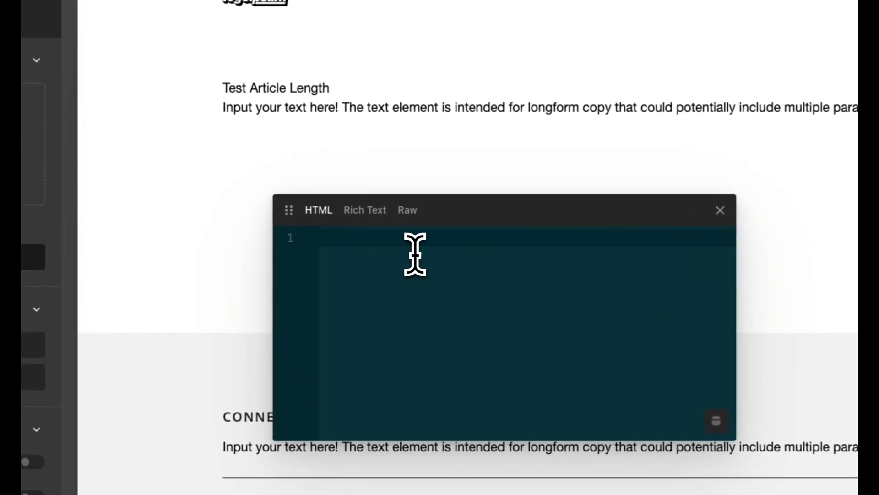
pyautogui.write('{{')
pyautogui.write('do')
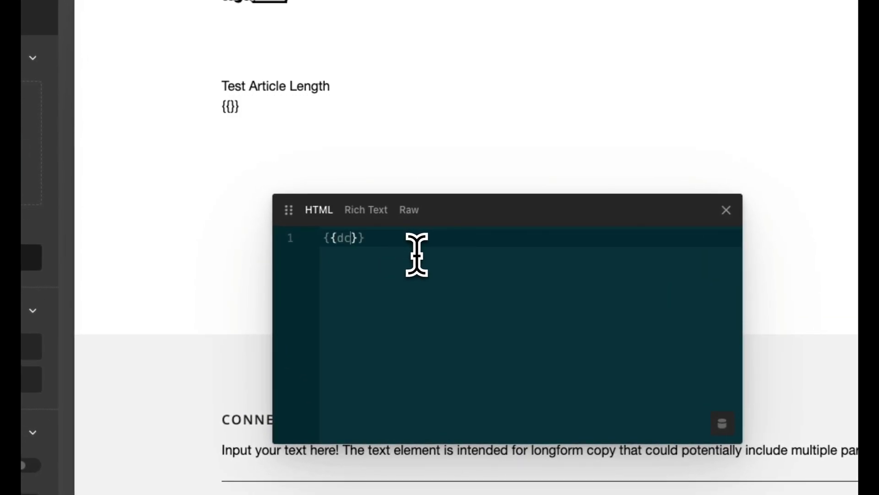
pyautogui.write(':post:th')
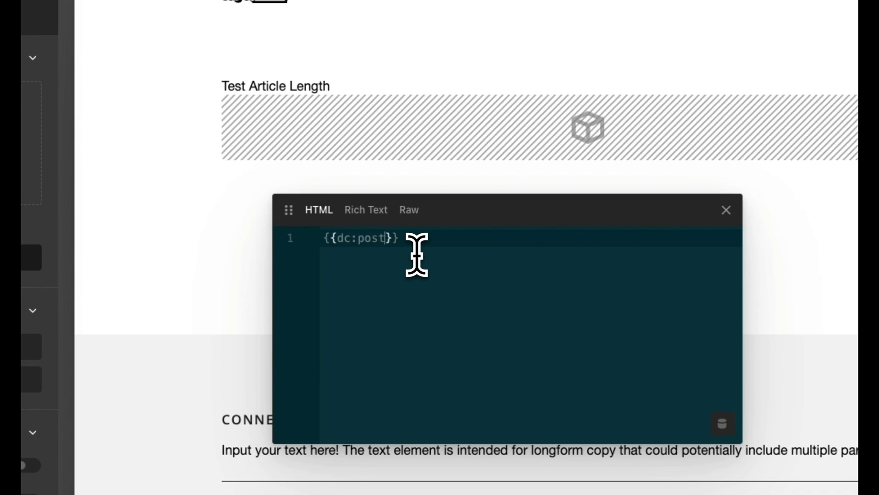
pyautogui.write('e_content')
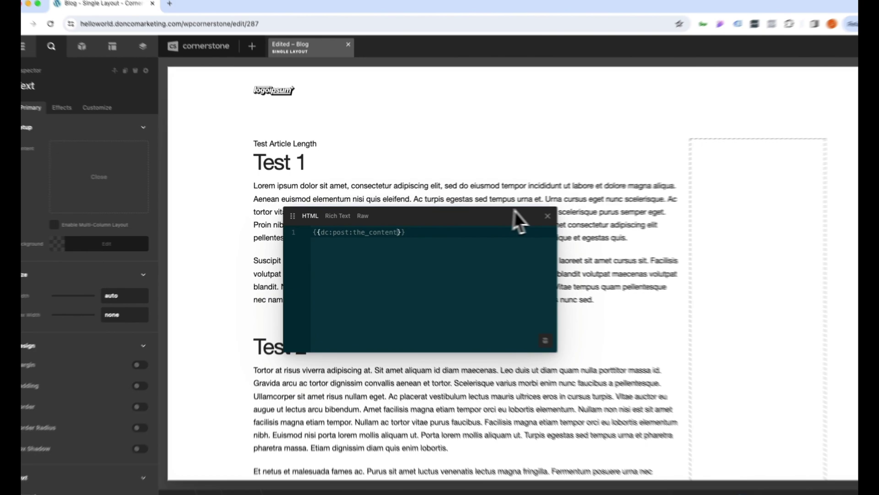
pyautogui.press('Escape')
pyautogui.scroll(-5, 85, 313)
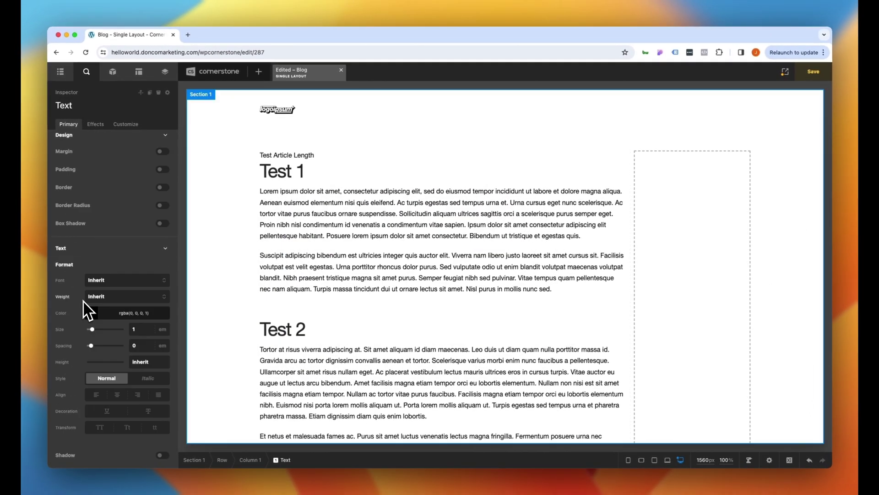
# Step: Colour the article text dark grey, rgb(72, 72, 72), after undoing a trial red
pyautogui.click(91, 313)
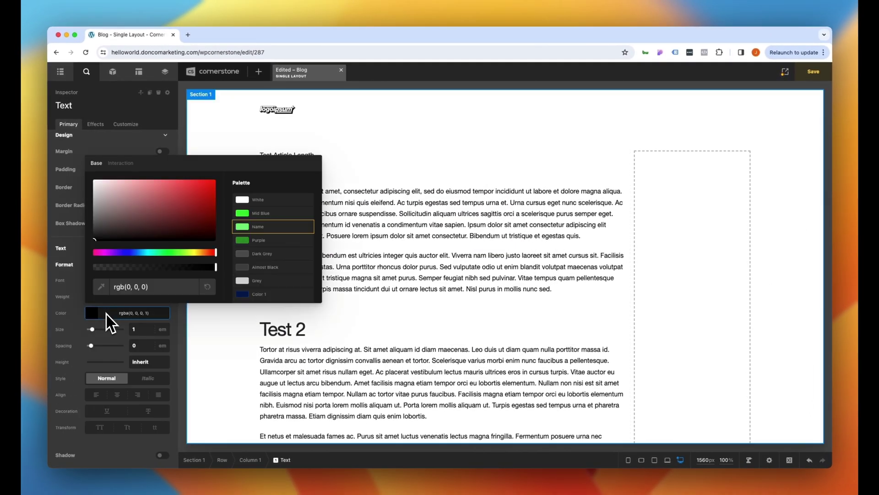
pyautogui.click(209, 189)
pyautogui.click(117, 317)
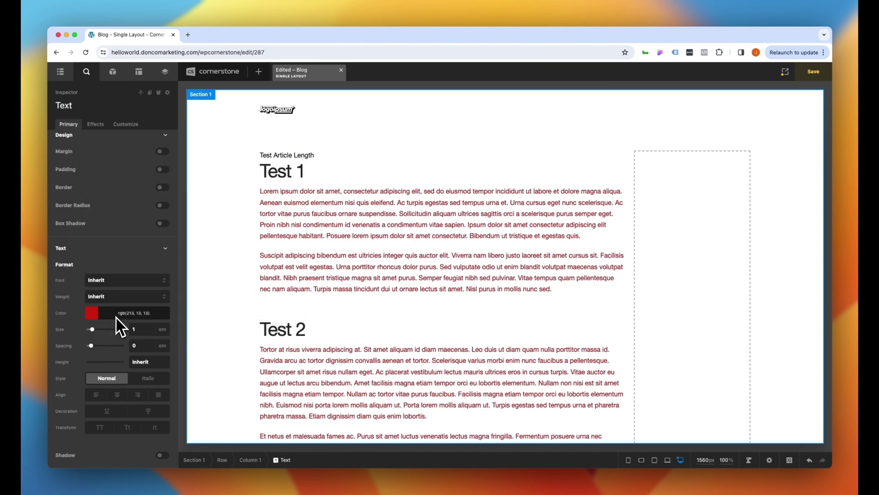
pyautogui.press('cmd+z')
pyautogui.click(91, 313)
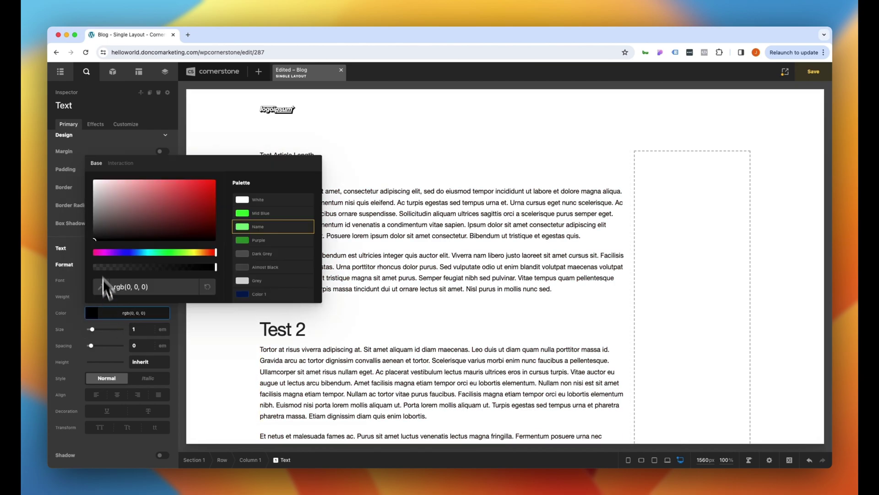
pyautogui.click(93, 225)
pyautogui.click(108, 312)
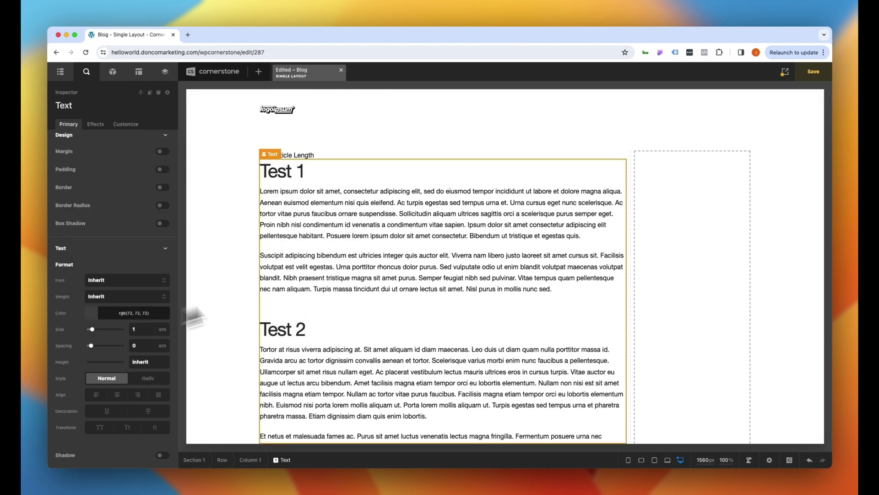
# Step: Set the 'Test Article Length' headline's font size to 3 em and weight to Bold
pyautogui.click(323, 157)
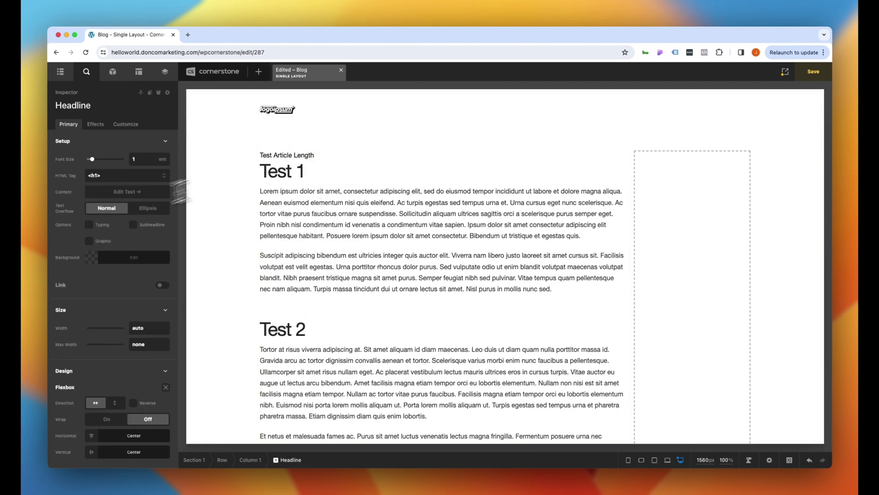
pyautogui.scroll(-7, 114, 217)
pyautogui.click(141, 333)
pyautogui.write('3')
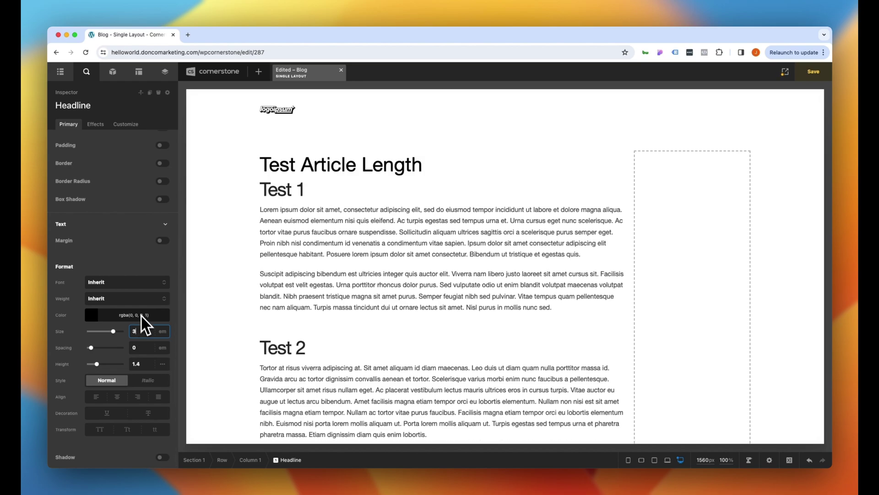
pyautogui.click(118, 299)
pyautogui.click(110, 331)
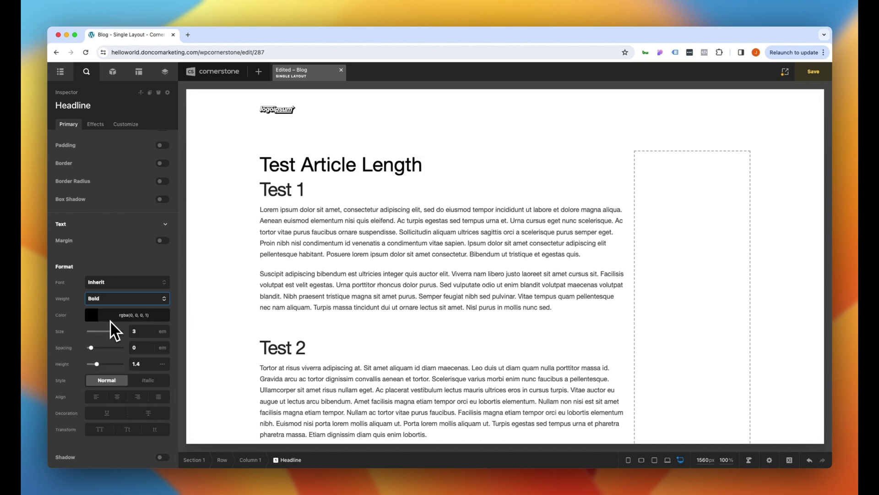
# Step: Enable margins on the headline and set its bottom margin to 2 em
pyautogui.scroll(5, 124, 330)
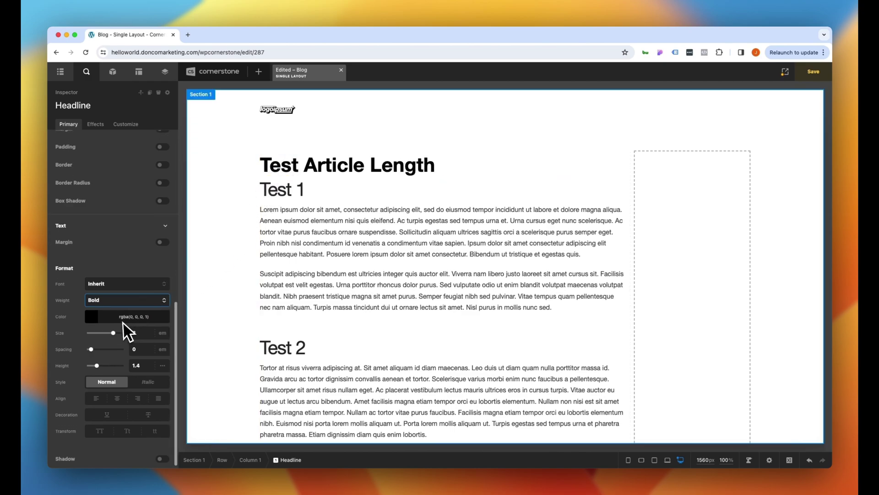
pyautogui.click(162, 240)
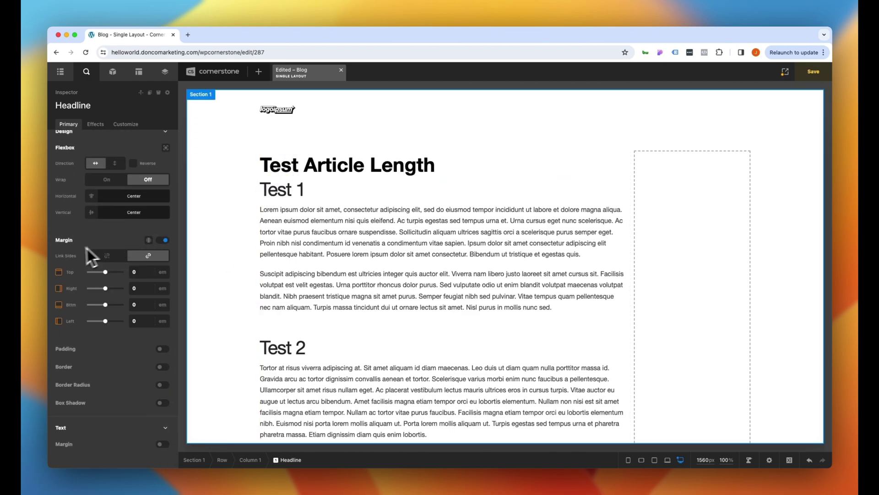
pyautogui.click(137, 304)
pyautogui.write('2')
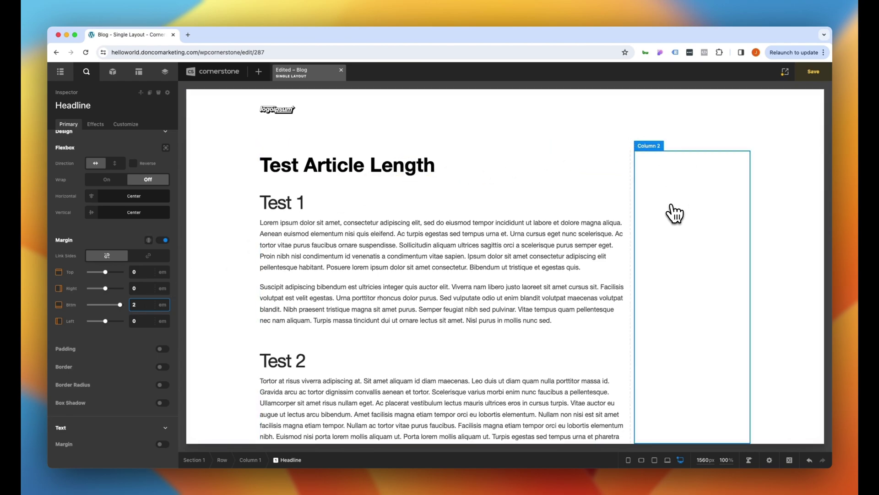
# Step: Select the empty Column 2 to show its settings, then scroll through the long article preview
pyautogui.click(669, 211)
pyautogui.click(692, 199)
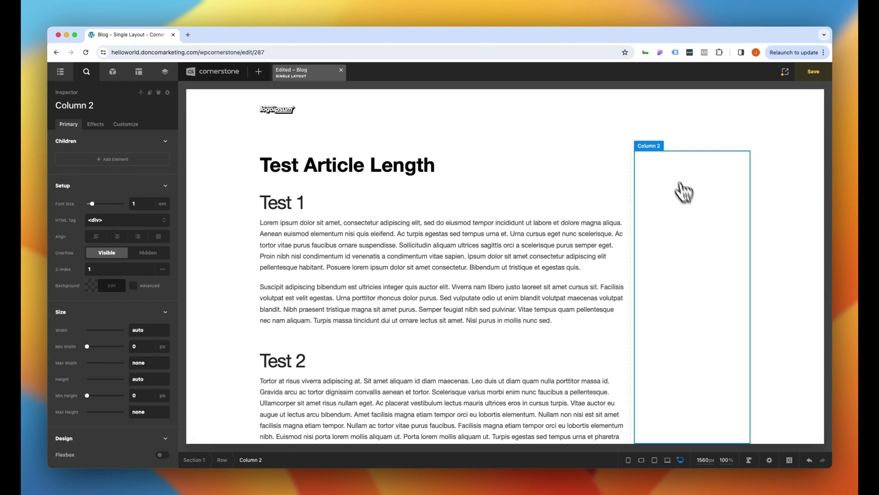
pyautogui.scroll(-3, 716, 167)
pyautogui.scroll(-5, 712, 175)
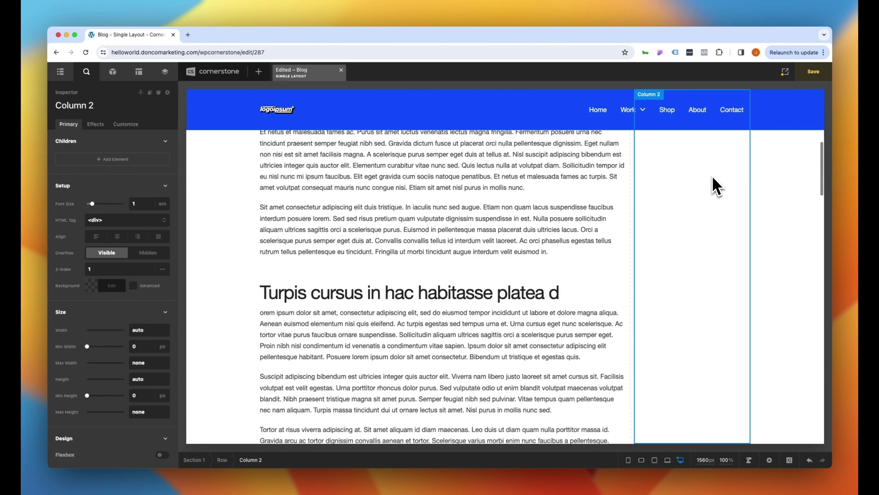
pyautogui.scroll(10, 630, 171)
pyautogui.scroll(-10, 679, 156)
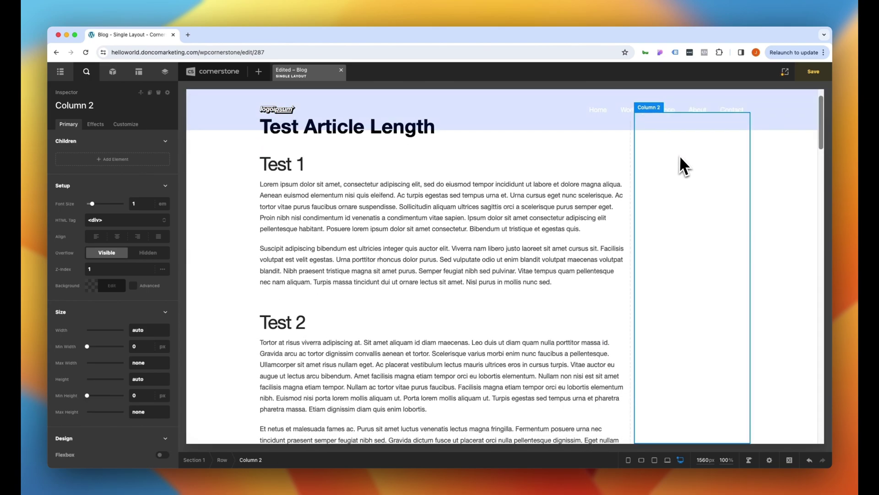
pyautogui.scroll(-10, 711, 222)
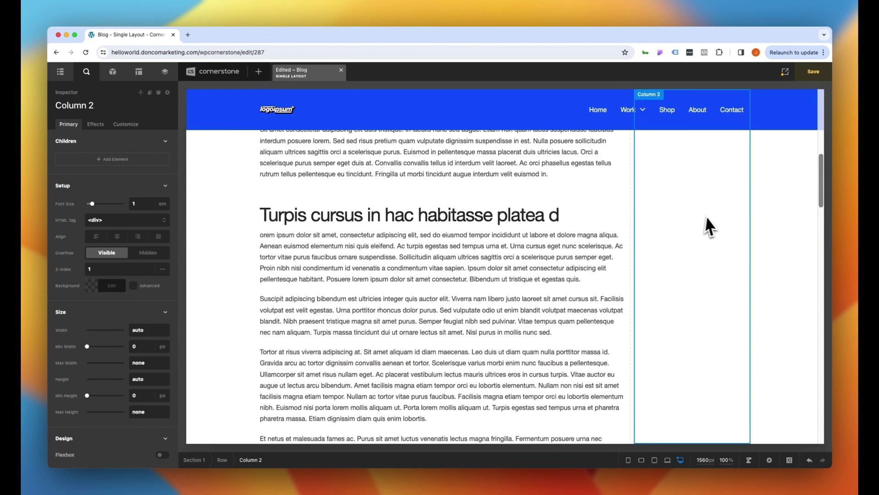
pyautogui.scroll(-5, 712, 217)
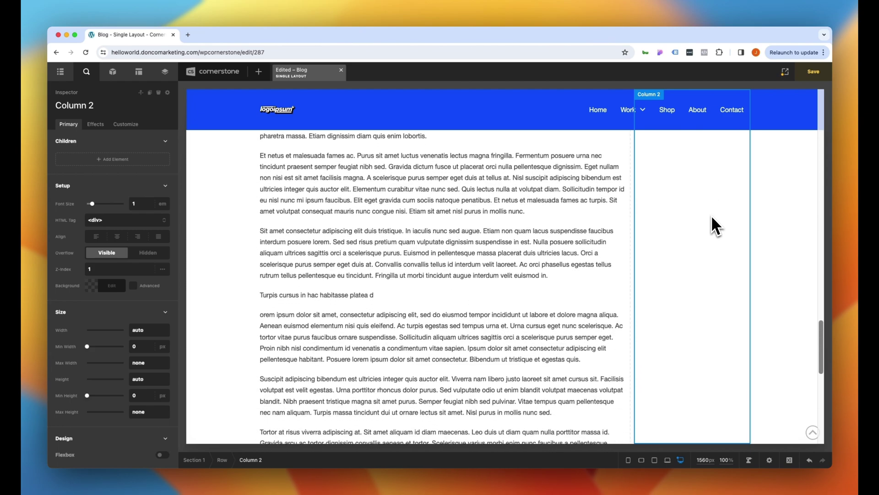
pyautogui.scroll(-5, 712, 217)
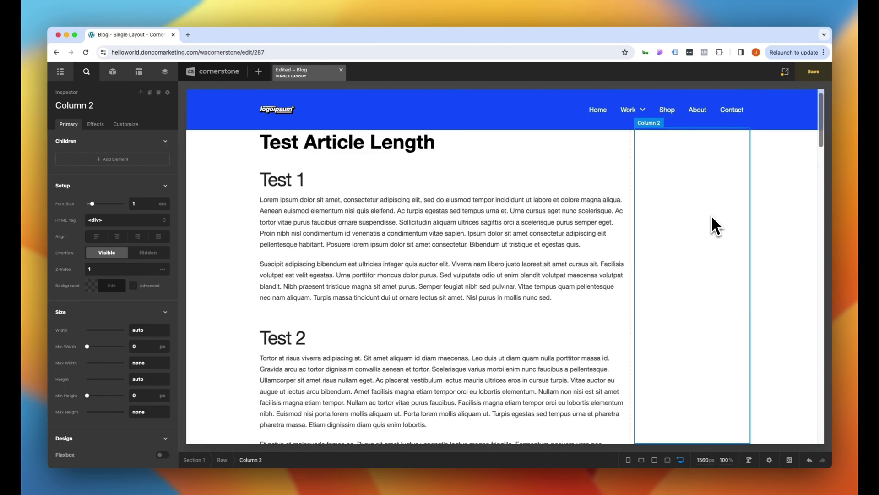
pyautogui.scroll(-8, 696, 227)
pyautogui.scroll(-10, 709, 225)
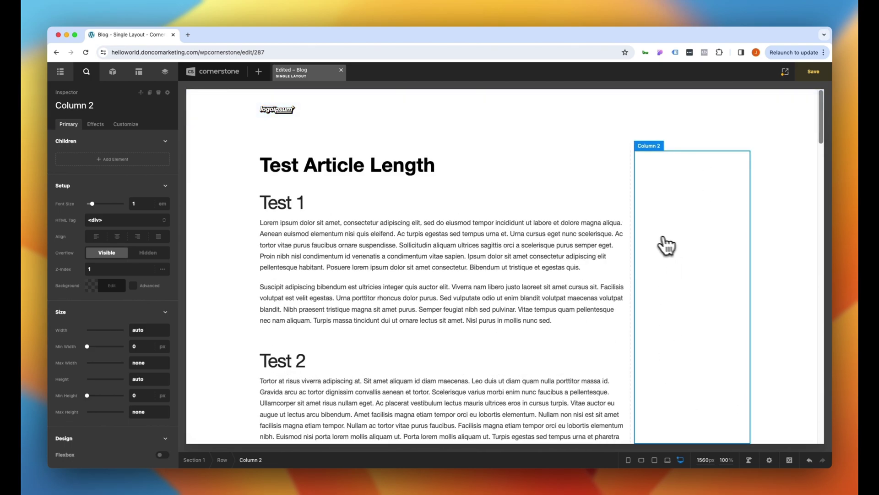
pyautogui.scroll(-1, 164, 300)
pyautogui.scroll(-2, 165, 300)
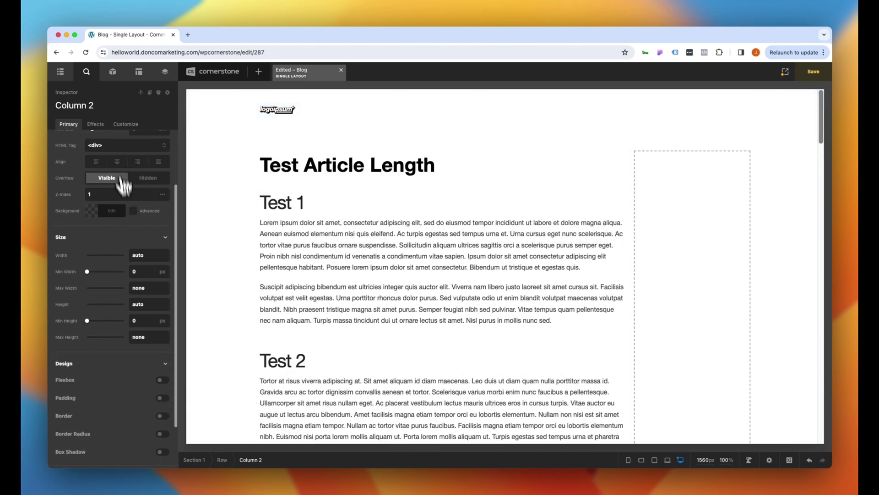
# Step: Add a Div to Column 2 with a half-transparent lavender rgb(169, 168, 226) background
pyautogui.click(114, 73)
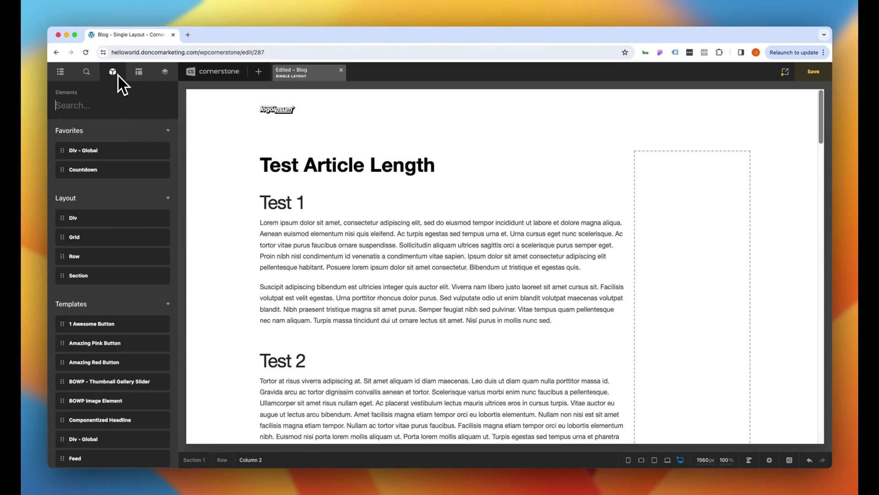
pyautogui.write('div')
pyautogui.moveTo(110, 150); pyautogui.dragTo(668, 181)
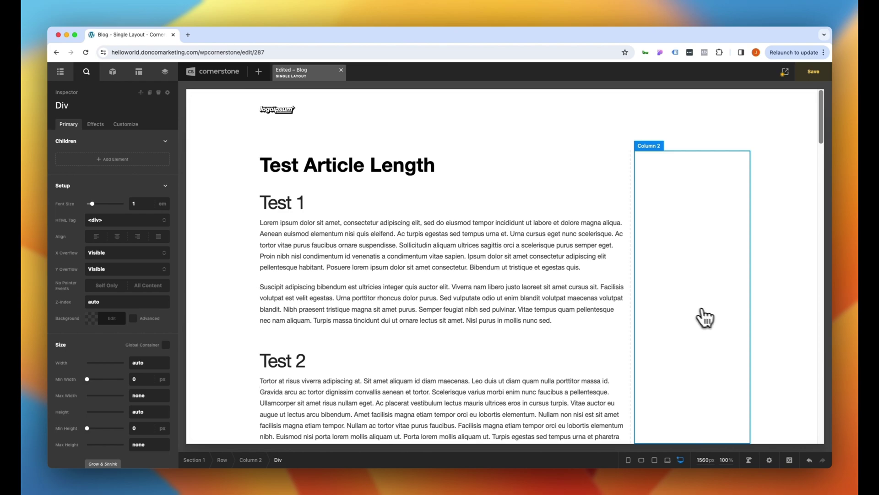
pyautogui.click(112, 319)
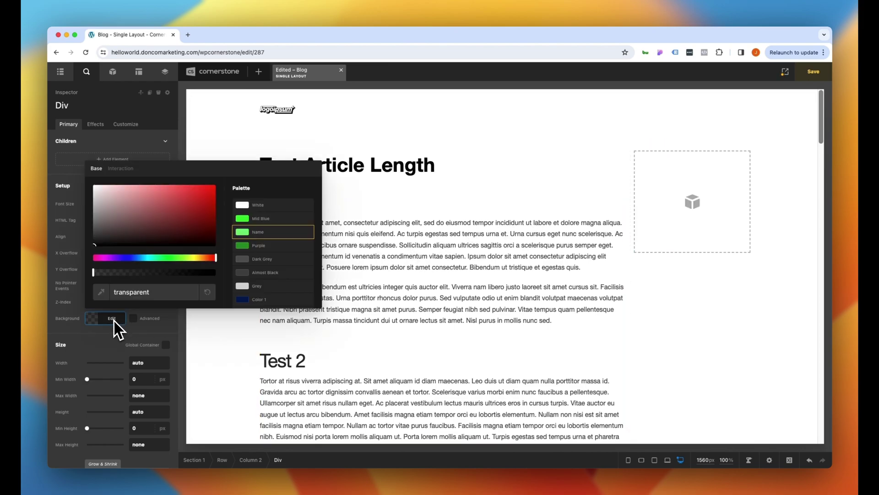
pyautogui.click(134, 258)
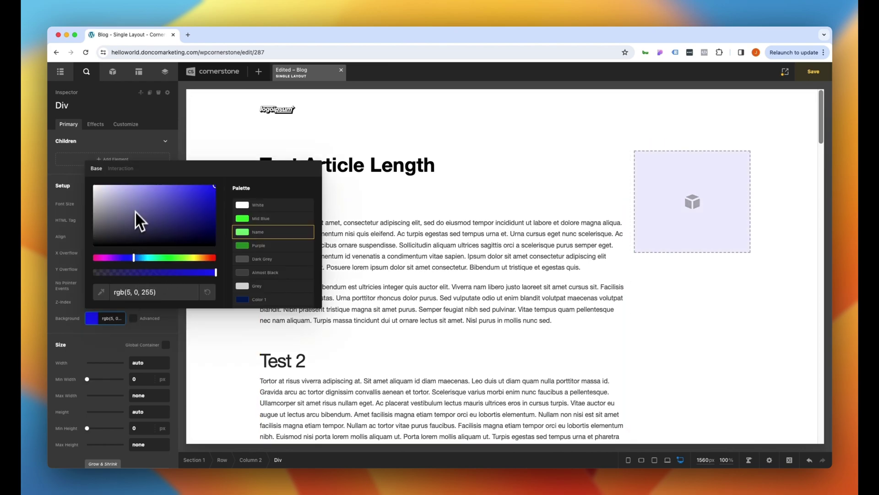
pyautogui.click(125, 193)
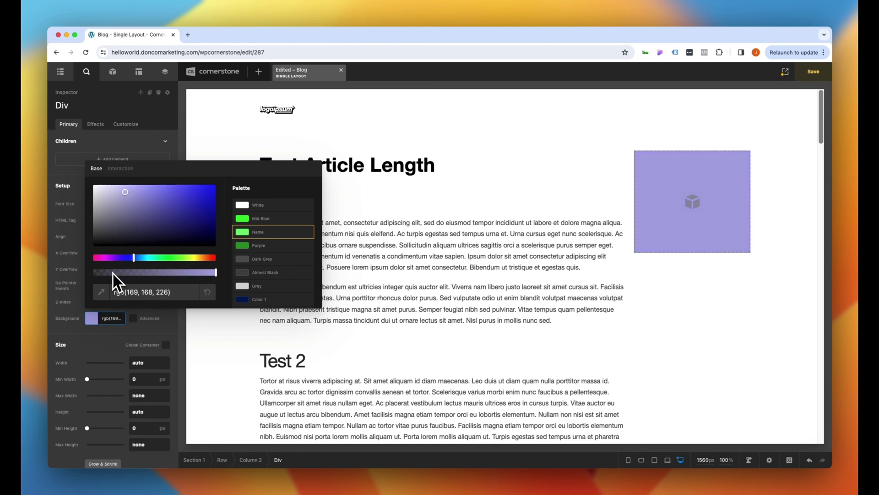
pyautogui.click(154, 272)
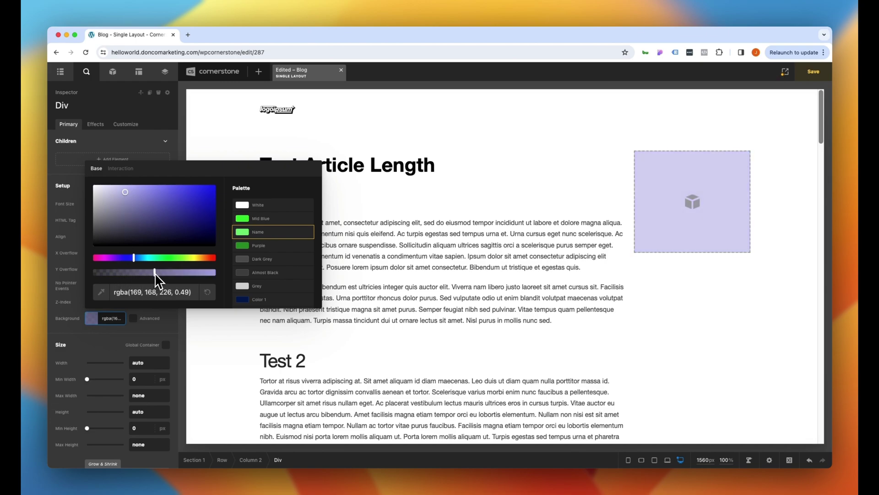
pyautogui.click(116, 317)
# Step: Round all of the Div's corners with a 1 em border radius, then bring up the element library
pyautogui.scroll(-7, 147, 291)
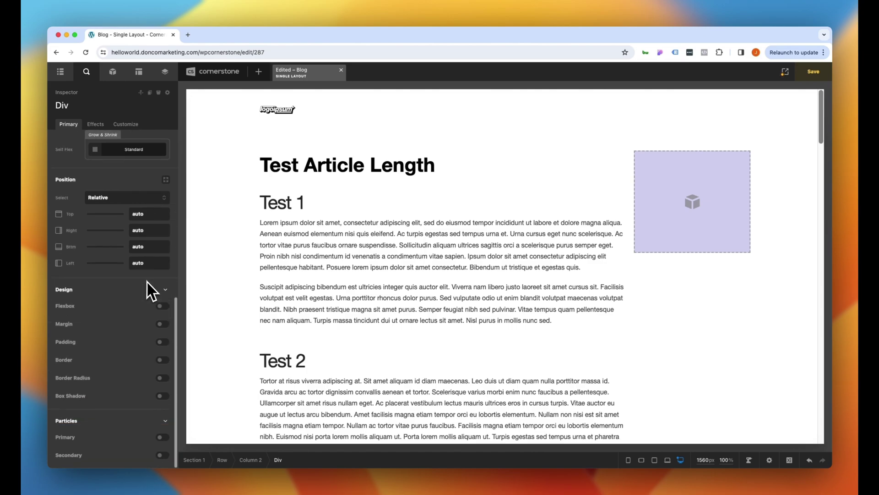
pyautogui.click(161, 377)
pyautogui.click(140, 409)
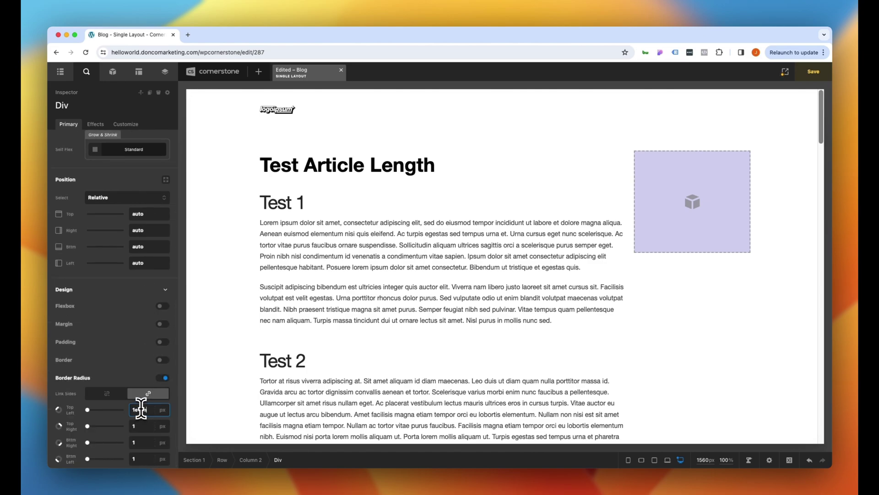
pyautogui.write('1em')
pyautogui.scroll(-3, 155, 394)
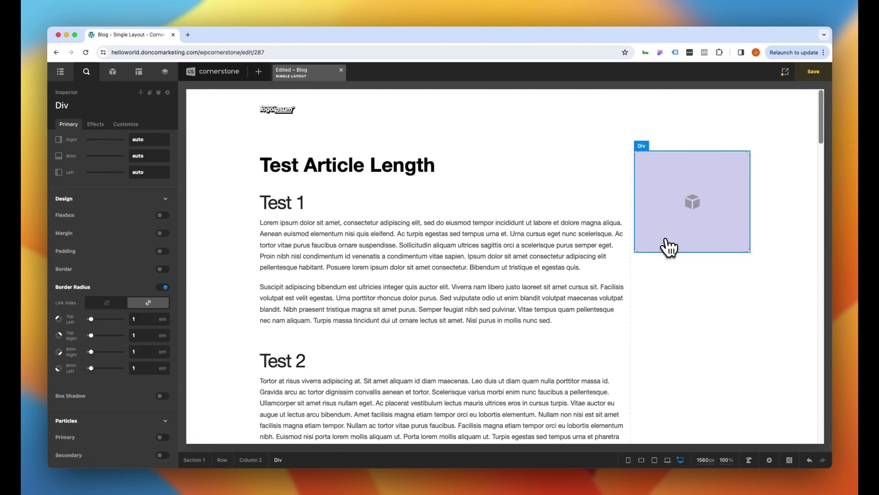
pyautogui.scroll(-10, 546, 207)
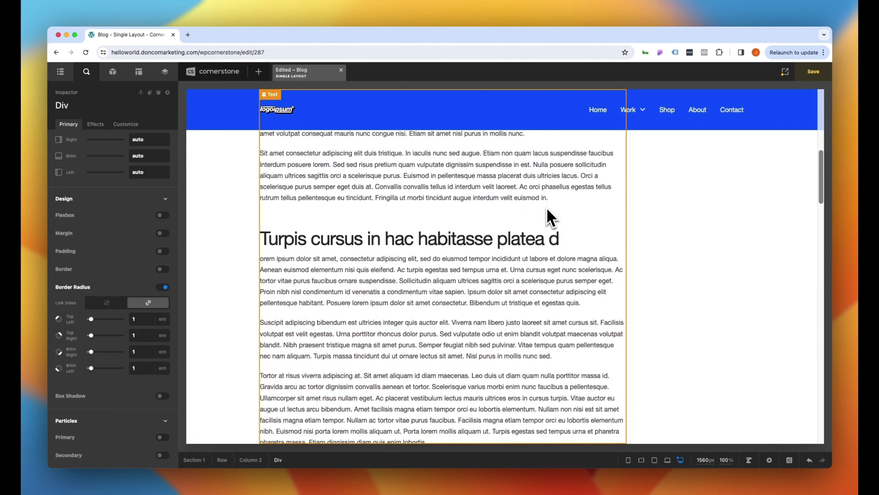
pyautogui.scroll(-10, 546, 207)
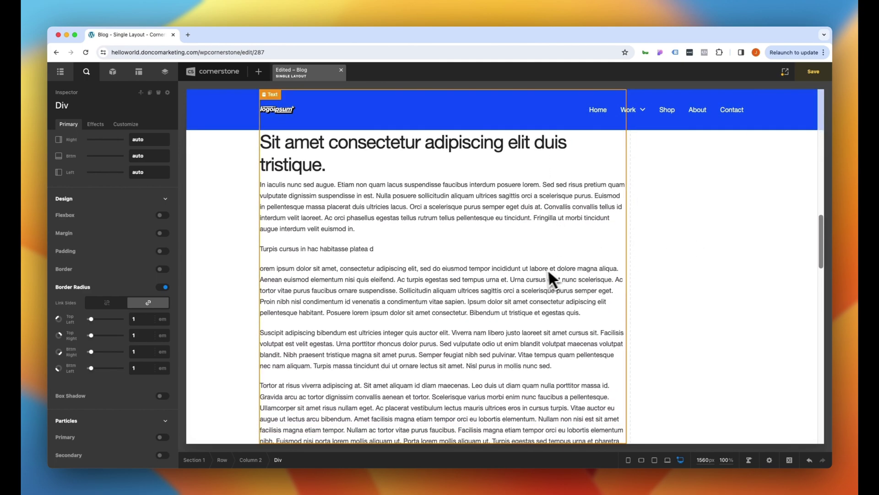
pyautogui.scroll(-1, 539, 270)
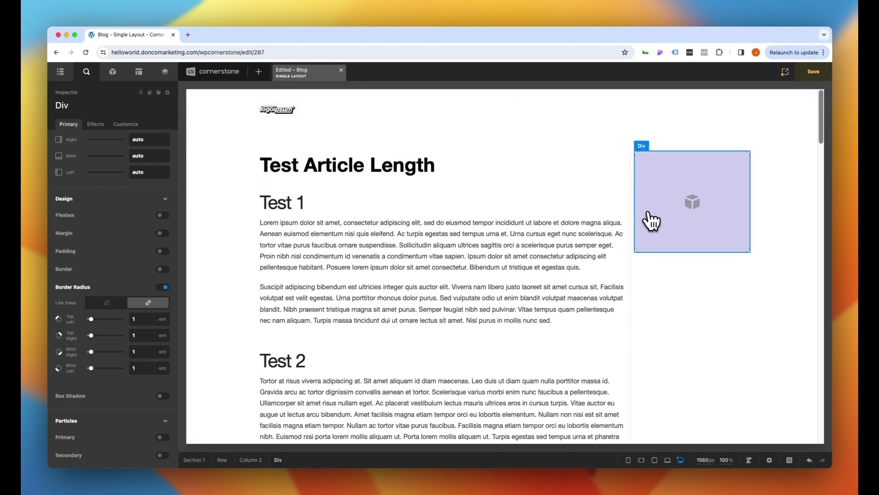
pyautogui.click(113, 72)
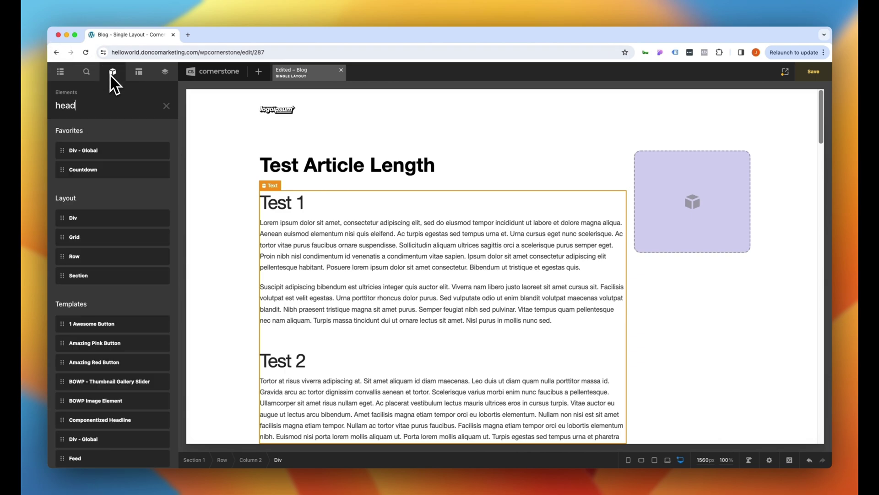
# Step: Add a span Headline to the lavender box reading 'Sign up for our newsletter!'
pyautogui.moveTo(91, 147); pyautogui.dragTo(641, 214)
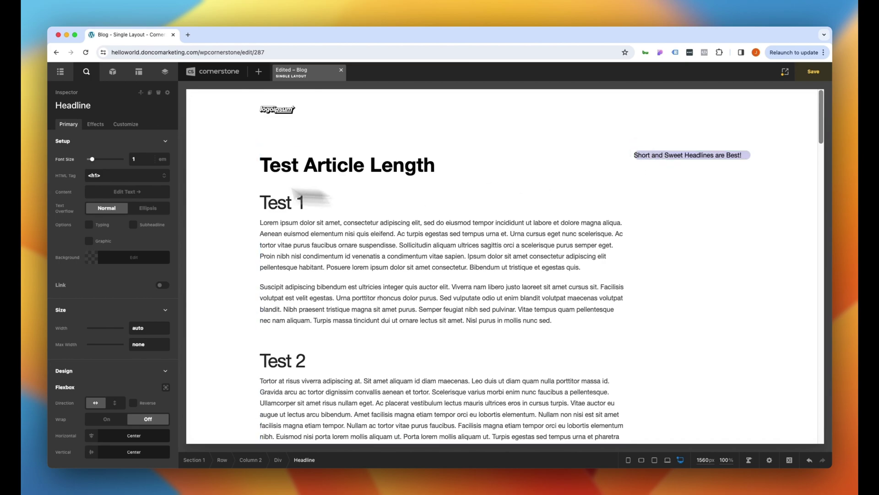
pyautogui.click(110, 175)
pyautogui.click(112, 227)
pyautogui.click(120, 191)
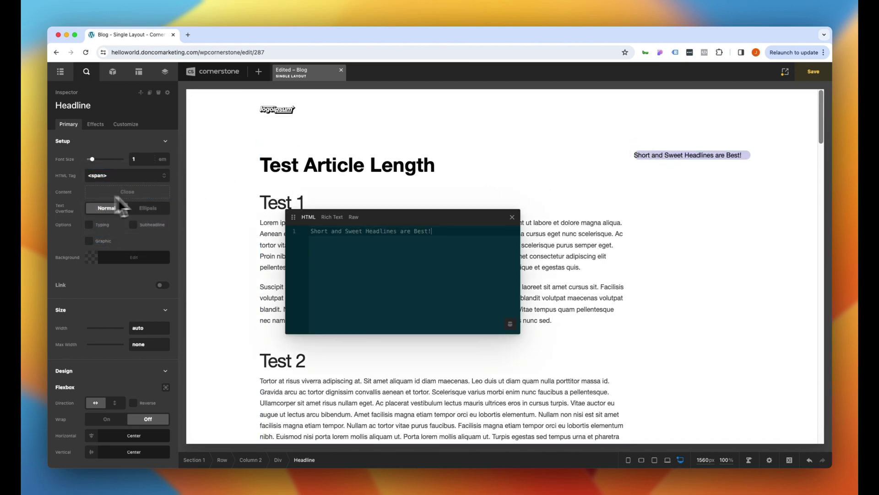
pyautogui.press('super+a')
pyautogui.write('Si')
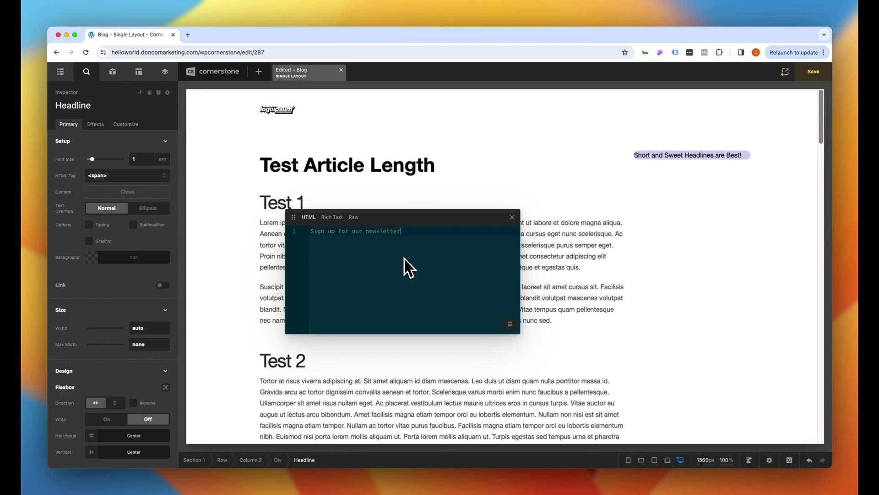
pyautogui.click(512, 216)
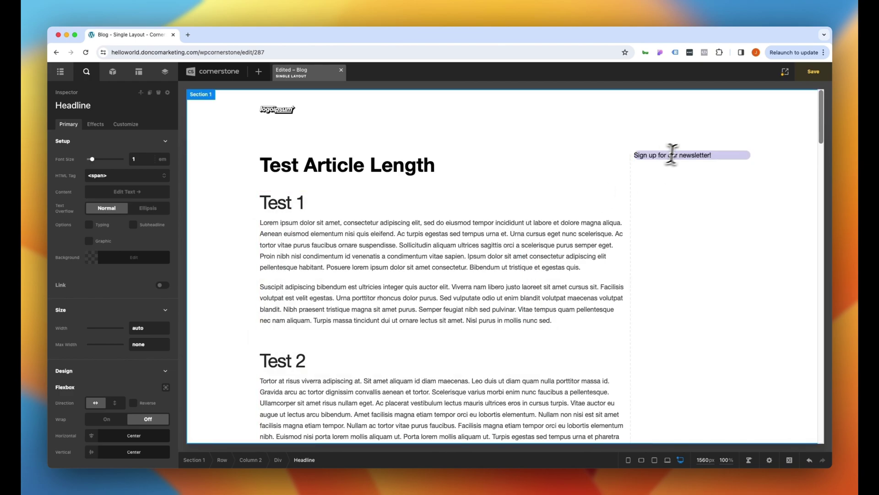
# Step: Set the headline's font size to 1.5em and its weight to Bold
pyautogui.scroll(-10, 117, 259)
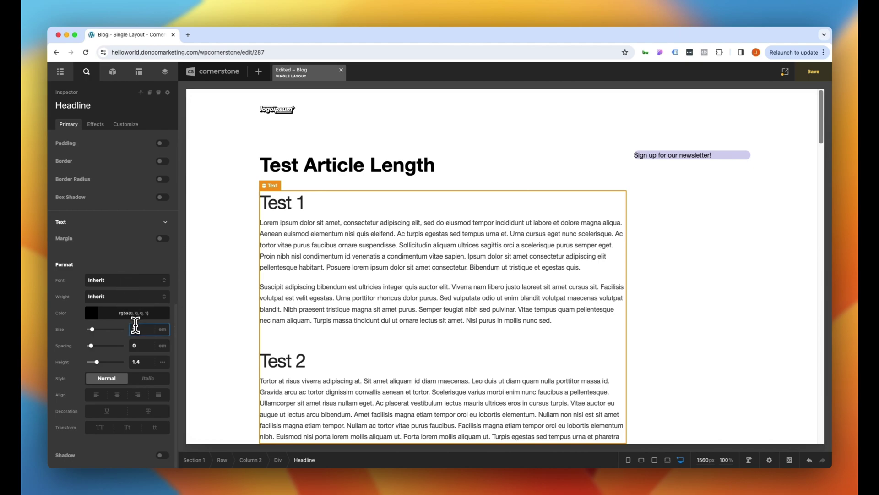
pyautogui.click(139, 330)
pyautogui.write('1.5')
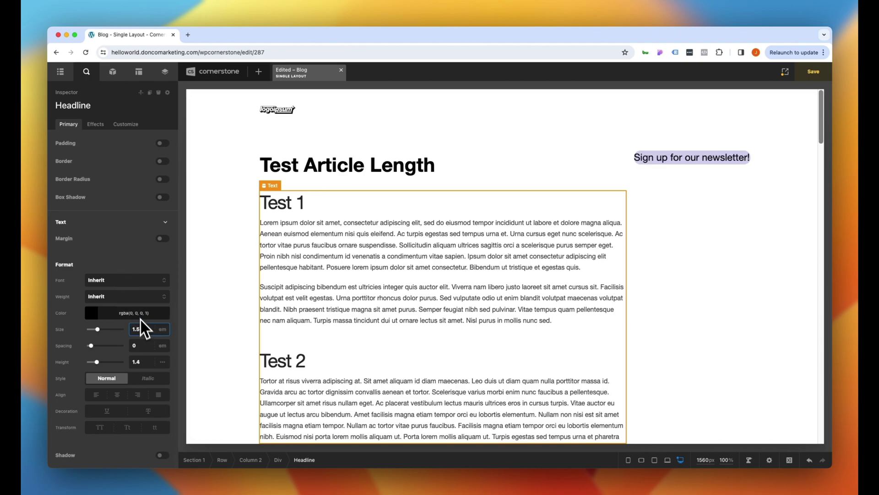
pyautogui.click(117, 296)
pyautogui.click(109, 339)
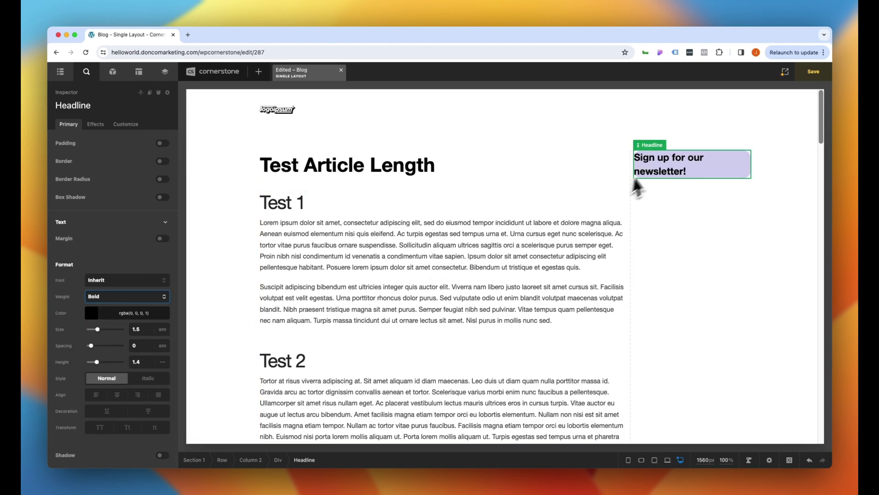
# Step: Enable padding on the lavender Div and link all four sides at 3em
pyautogui.click(277, 459)
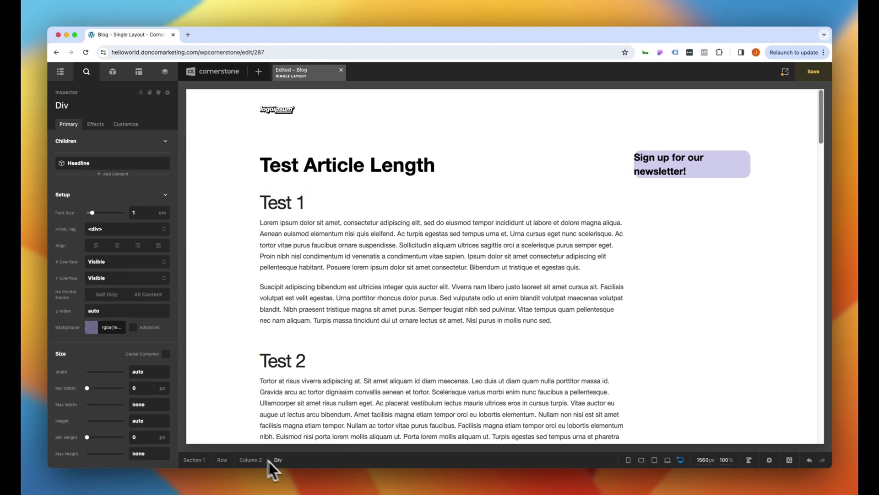
pyautogui.scroll(-10, 118, 383)
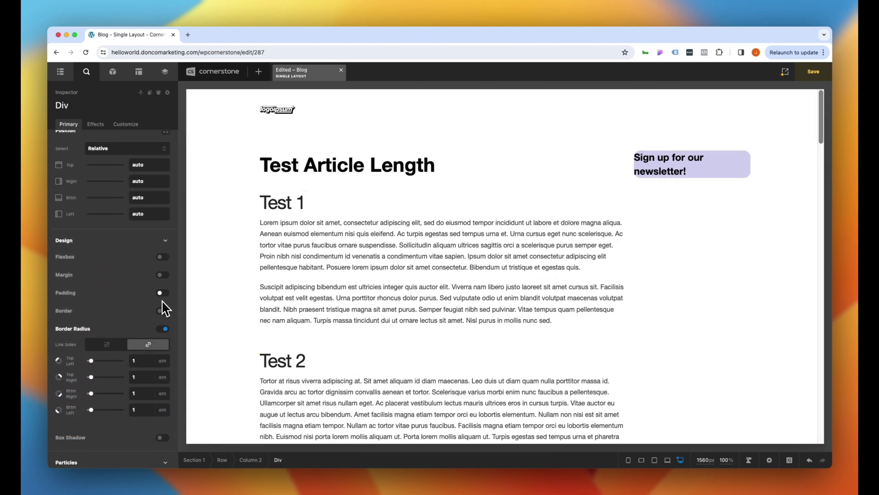
pyautogui.click(162, 293)
pyautogui.click(144, 326)
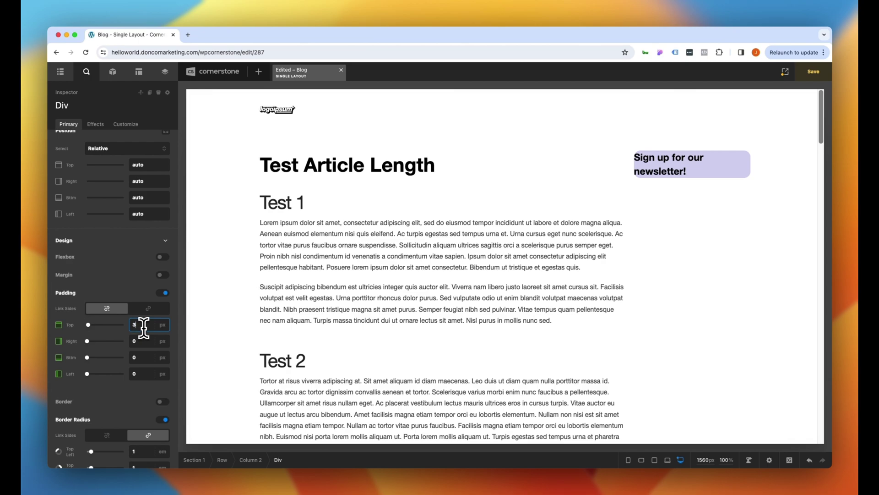
pyautogui.write('3em')
pyautogui.click(148, 309)
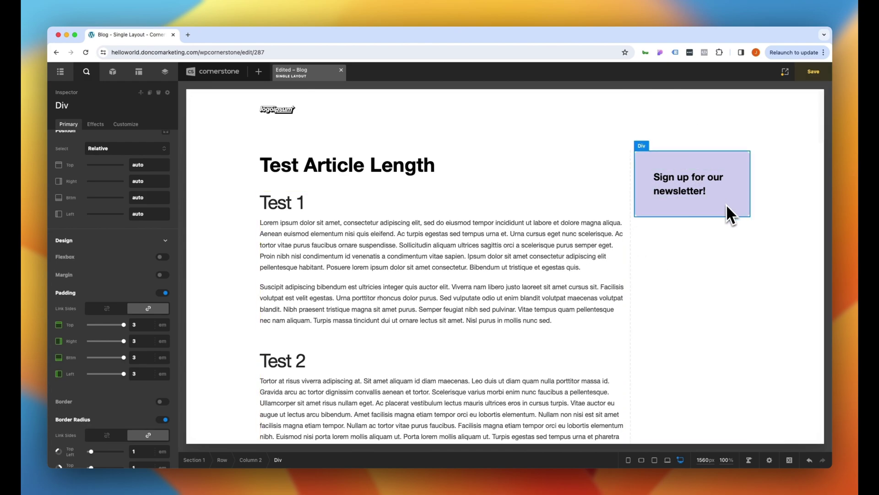
pyautogui.scroll(-5, 724, 205)
pyautogui.scroll(5, 508, 169)
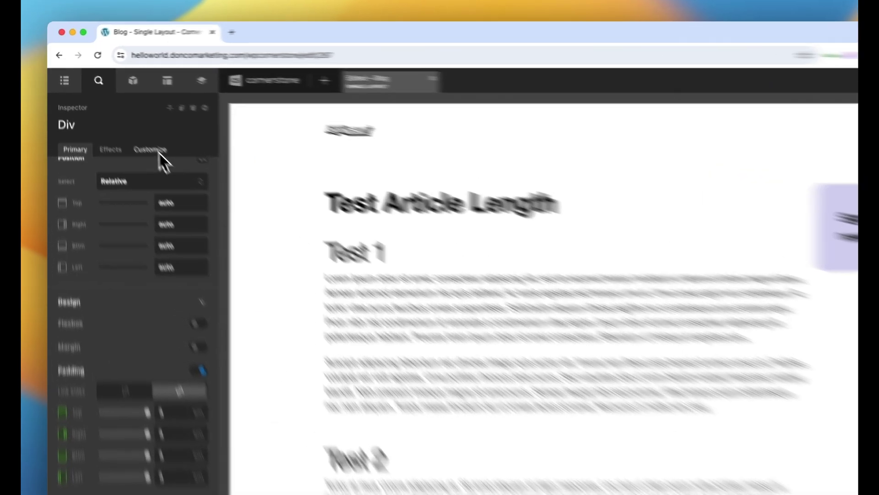
# Step: Give the newsletter box the class 'sticky' and start a .sticky rule in Layout CSS
pyautogui.click(129, 125)
pyautogui.click(184, 267)
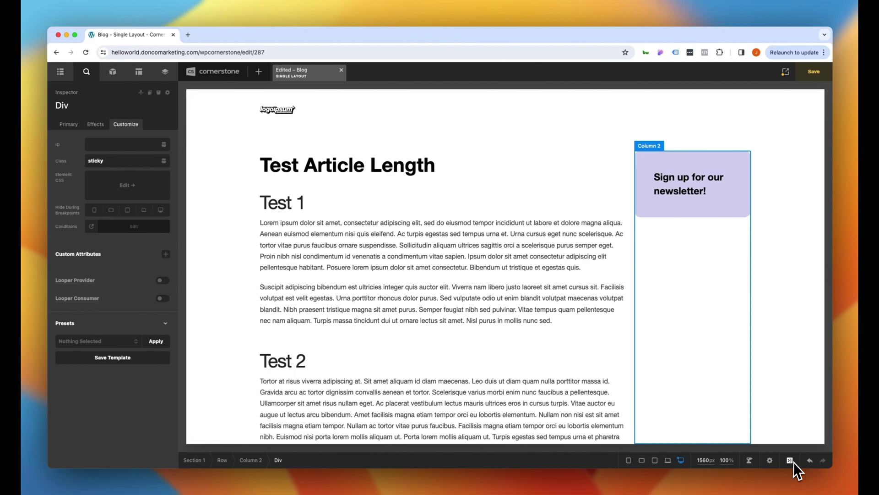
pyautogui.click(790, 460)
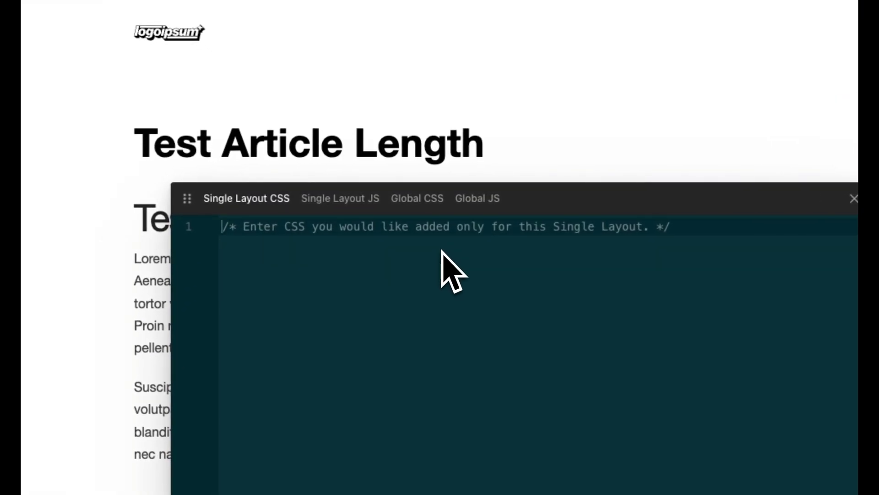
pyautogui.write('.st')
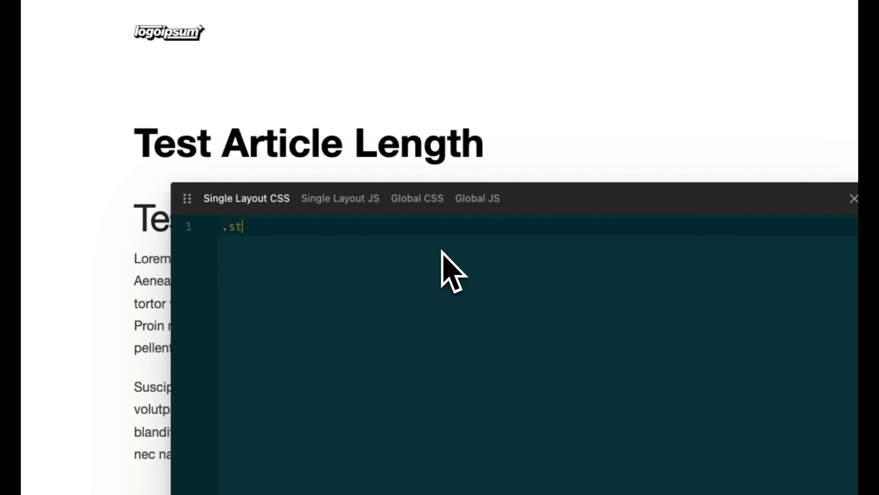
pyautogui.write('icky {')
pyautogui.press('Return')
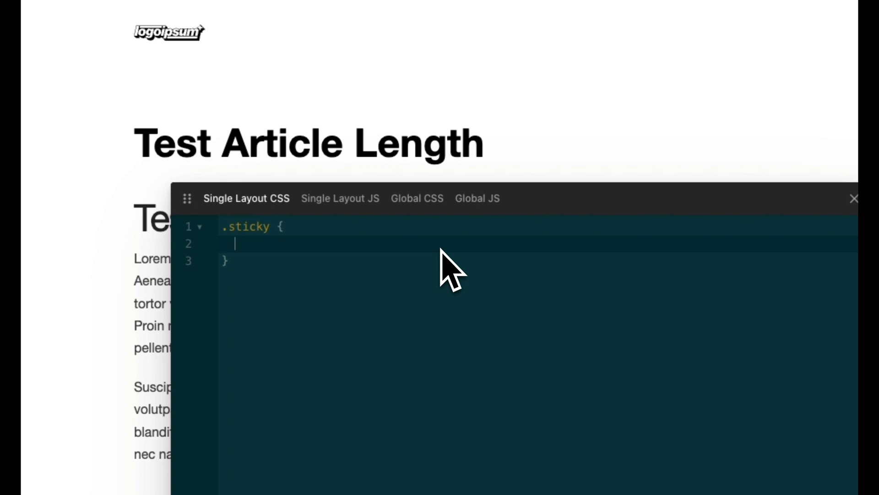
# Step: Add -webkit-sticky and sticky position declarations plus top: 200px to the .sticky rule
pyautogui.write('position')
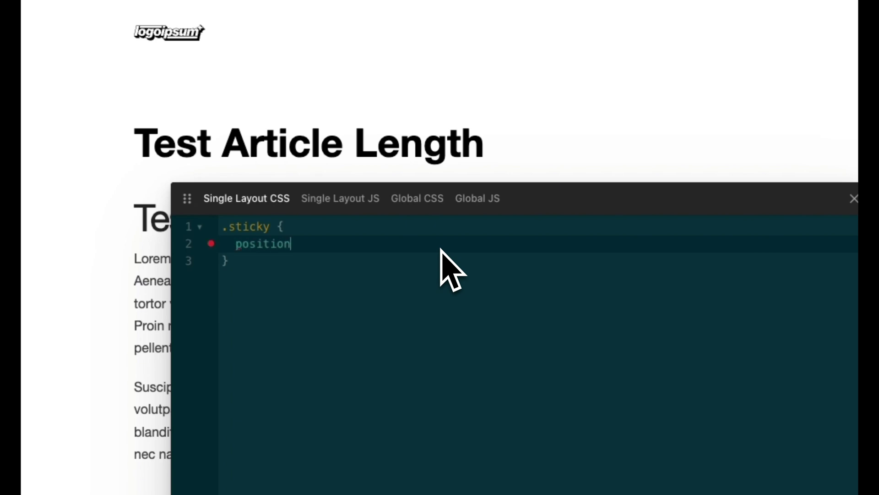
pyautogui.write(': -webkit sticky;')
pyautogui.press('Return')
pyautogui.write('position')
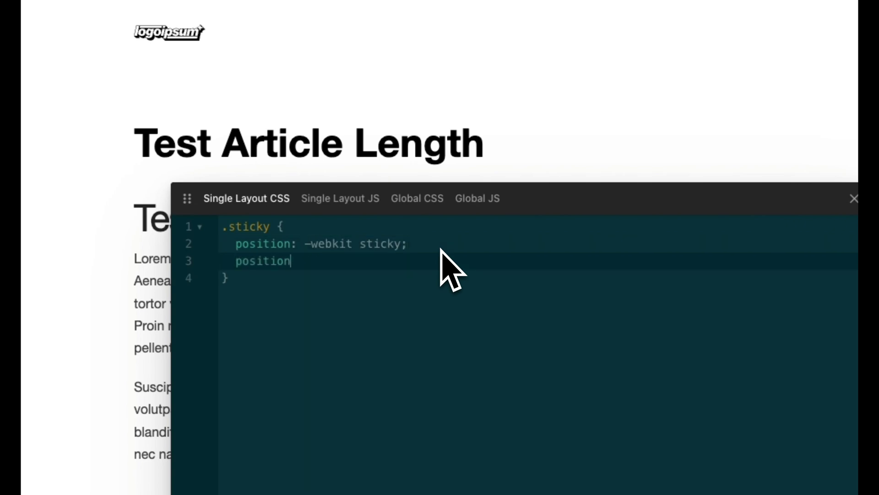
pyautogui.press('Return')
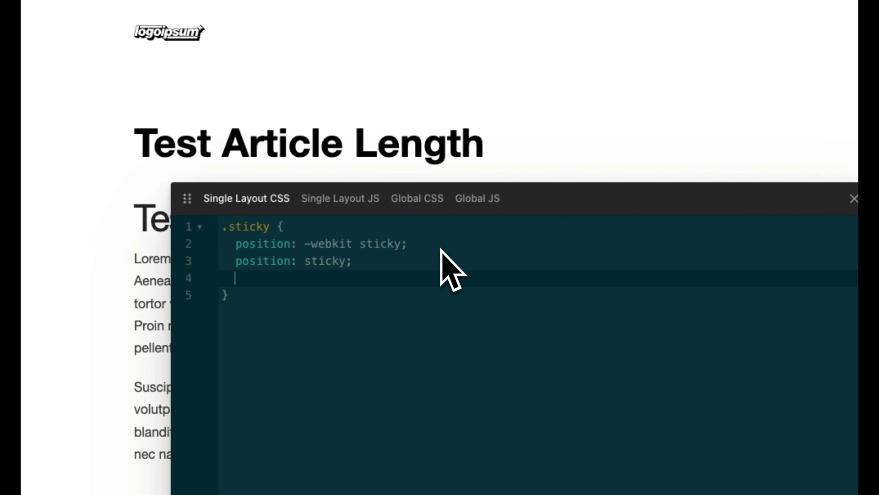
pyautogui.write('top: 200px;')
pyautogui.press('Return')
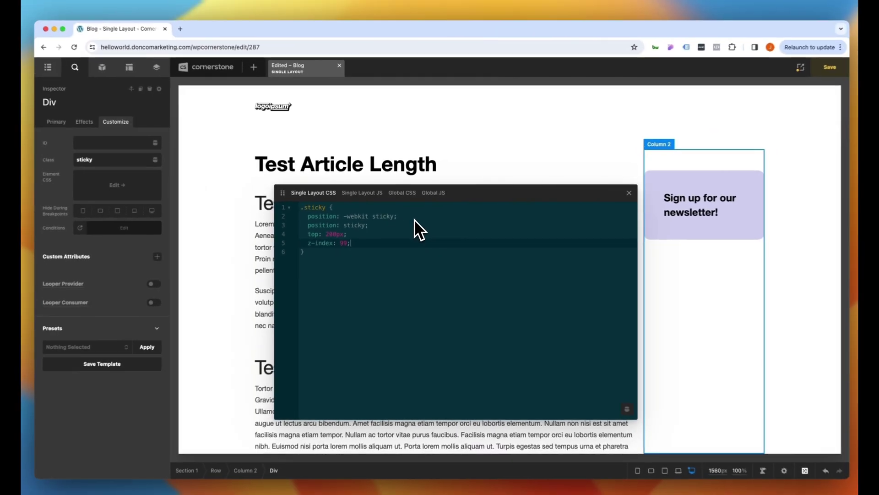
pyautogui.click(620, 193)
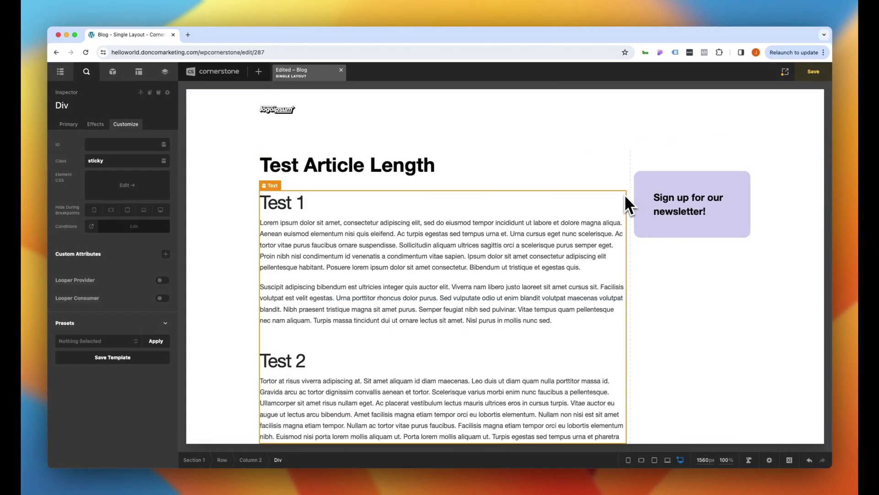
pyautogui.scroll(-4, 504, 140)
pyautogui.scroll(-10, 505, 140)
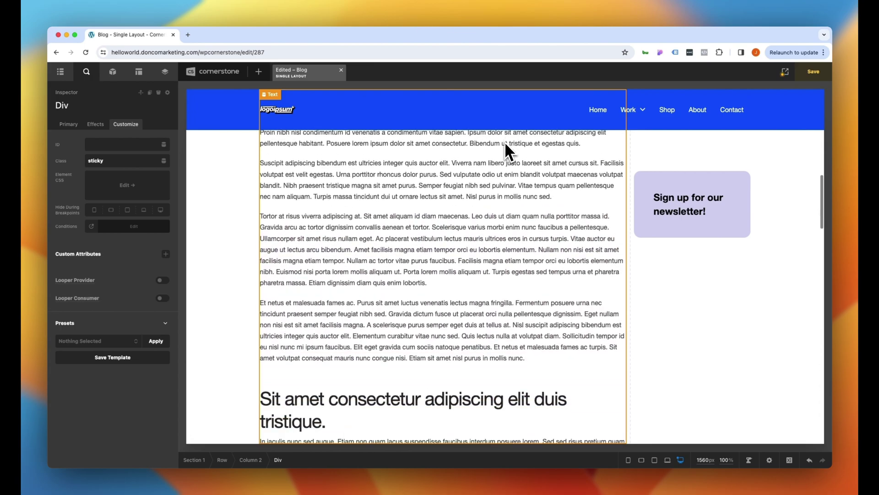
pyautogui.scroll(-10, 505, 141)
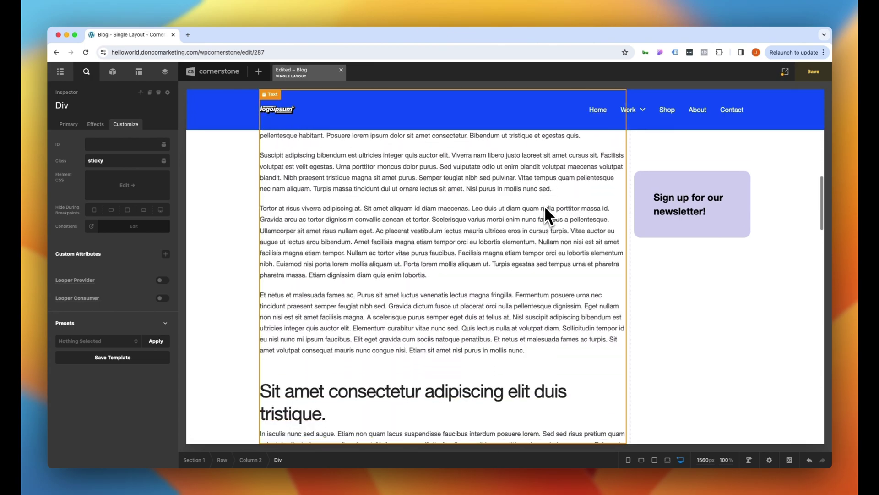
pyautogui.scroll(-10, 546, 208)
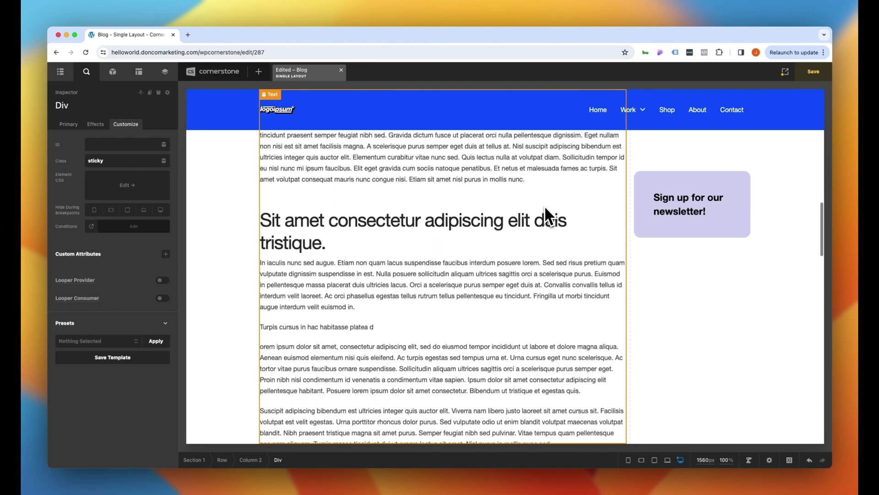
pyautogui.scroll(20, 544, 205)
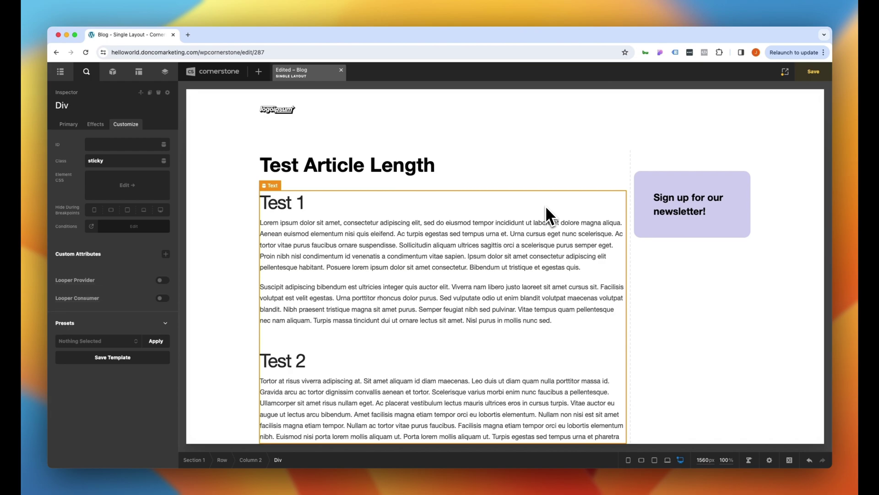
# Step: Delete all the .sticky CSS from the layout's Custom Code and close the editor
pyautogui.click(789, 460)
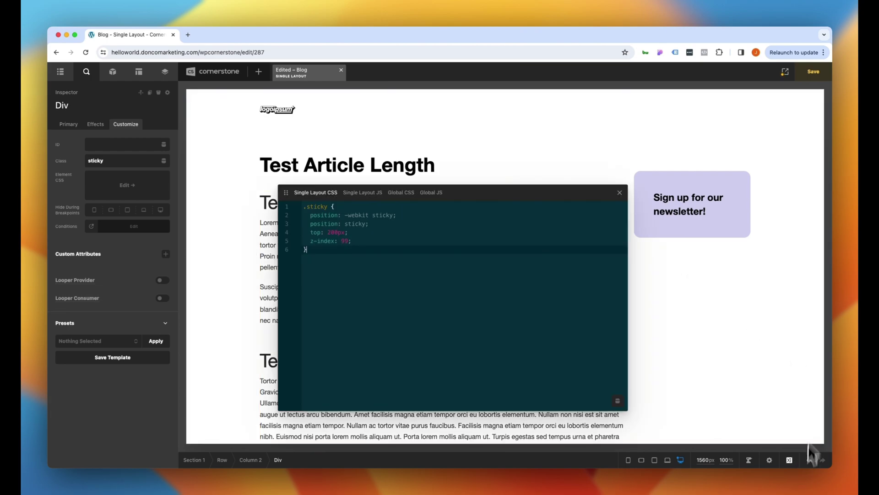
pyautogui.click(521, 226)
pyautogui.hotkey('ctrl', 'a')
pyautogui.press('BackSpace')
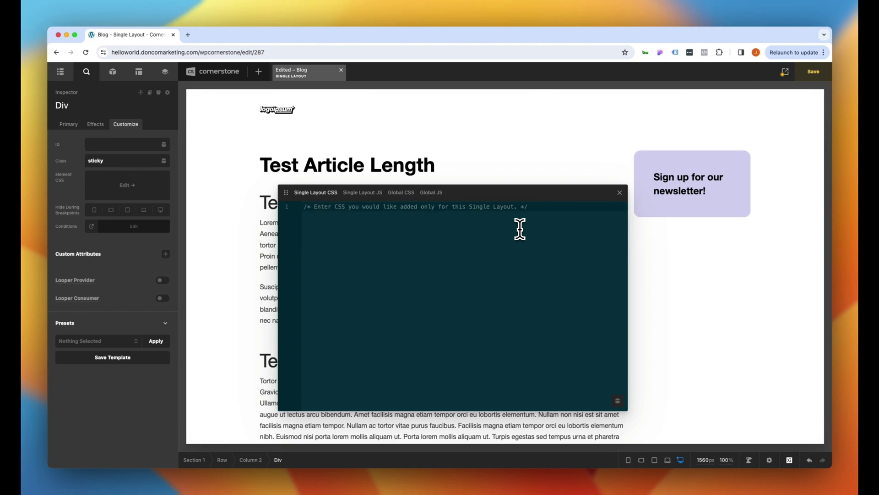
pyautogui.click(620, 192)
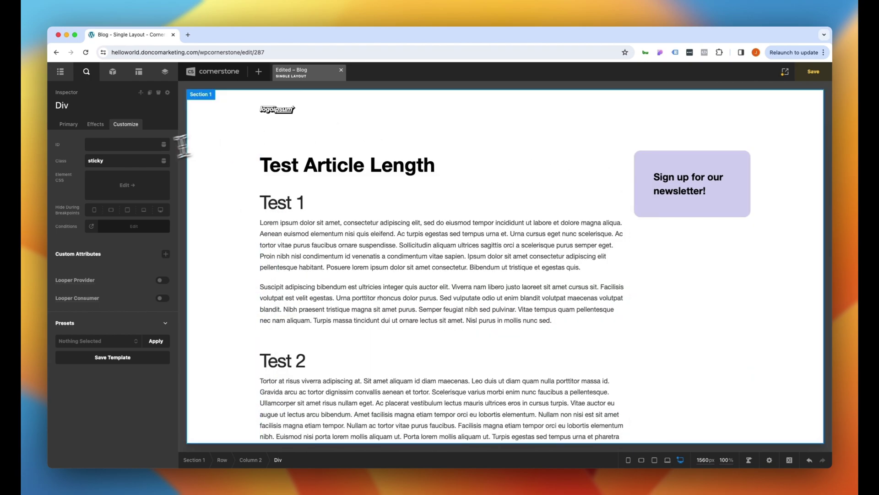
# Step: Clear the 'sticky' class from the newsletter box, then select the first section
pyautogui.click(124, 160)
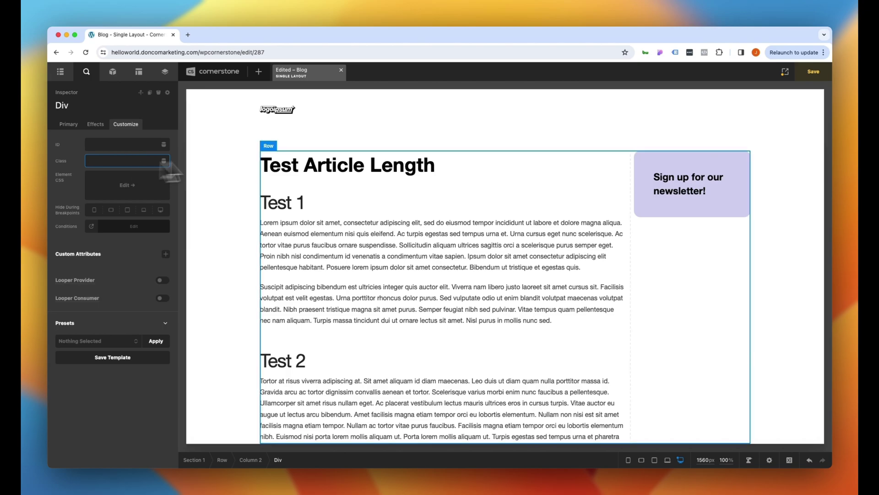
pyautogui.click(249, 193)
pyautogui.scroll(-6, 249, 192)
pyautogui.scroll(6, 248, 188)
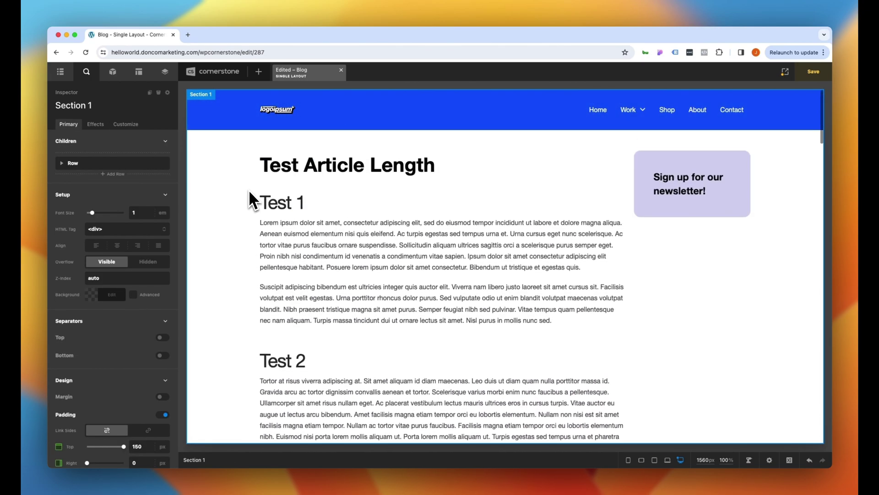
pyautogui.scroll(-8, 248, 188)
pyautogui.scroll(8, 248, 189)
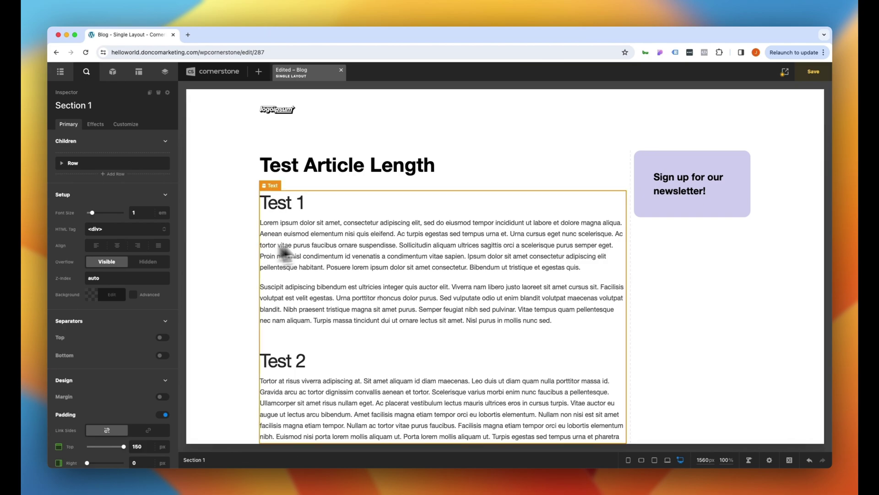
# Step: Set the newsletter Div's Position to Sticky with a Top offset of 200
pyautogui.click(647, 222)
pyautogui.scroll(-10, 136, 247)
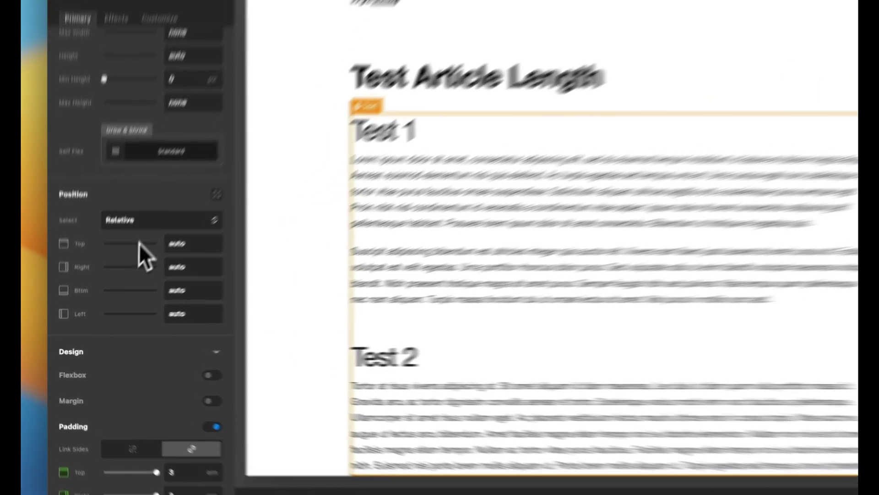
pyautogui.click(109, 265)
pyautogui.click(168, 222)
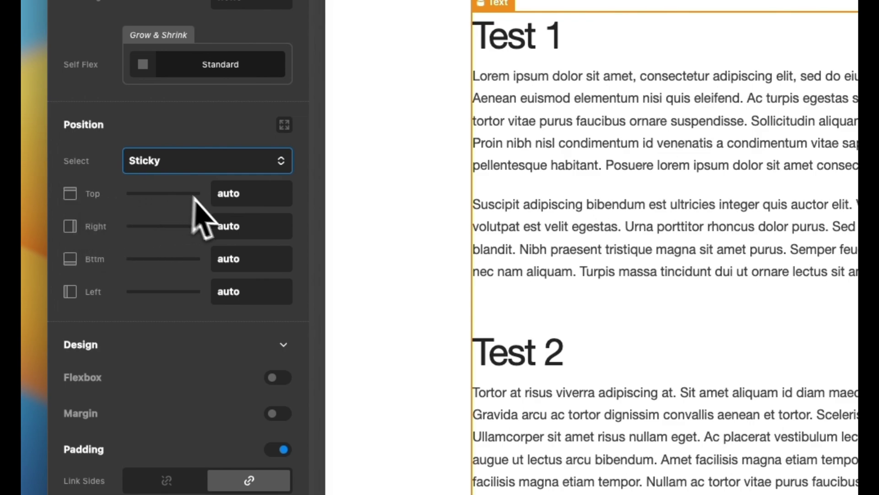
pyautogui.click(236, 199)
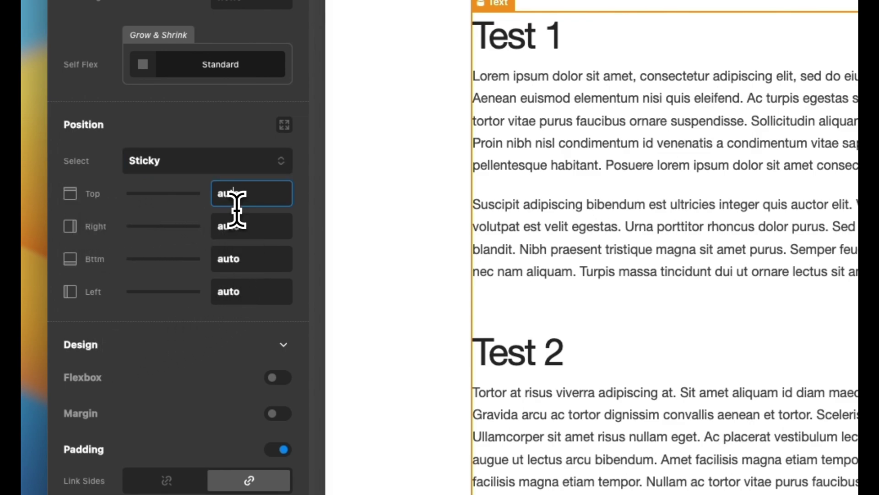
pyautogui.press('super+a')
pyautogui.write('200')
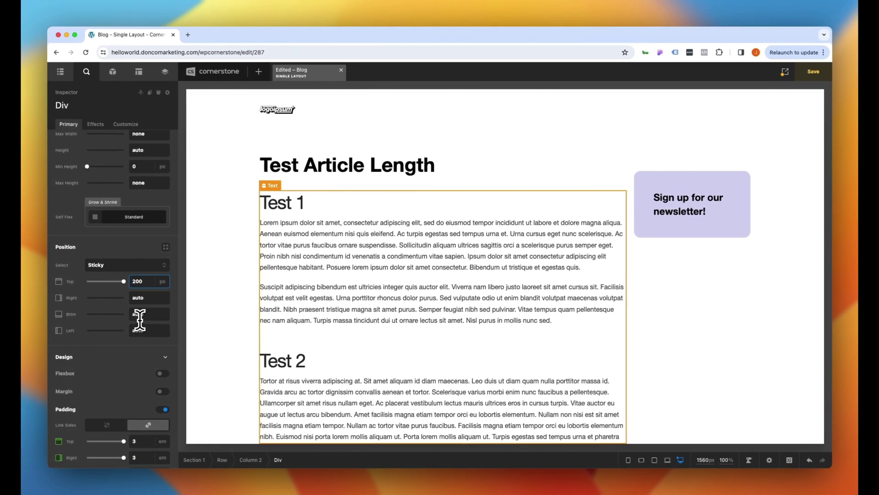
# Step: Change the newsletter box's sticky Top offset to 115 px
pyautogui.scroll(-10, 205, 270)
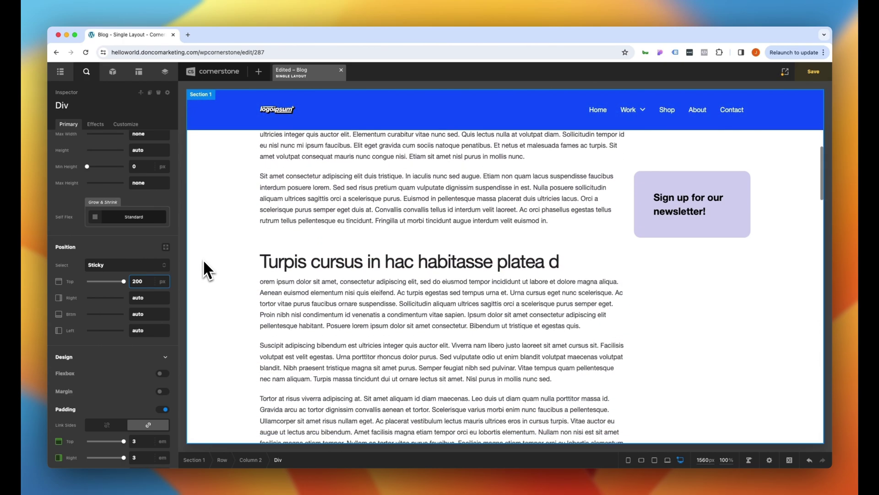
pyautogui.scroll(-5, 266, 308)
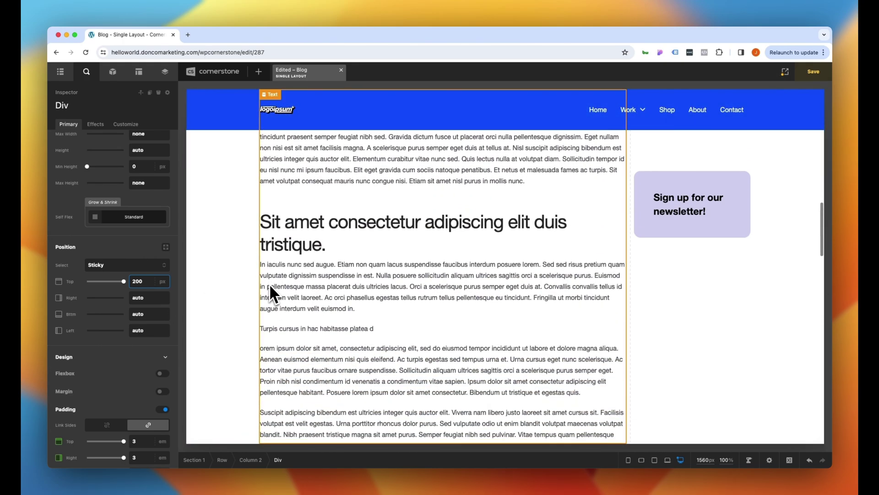
pyautogui.press('super+a')
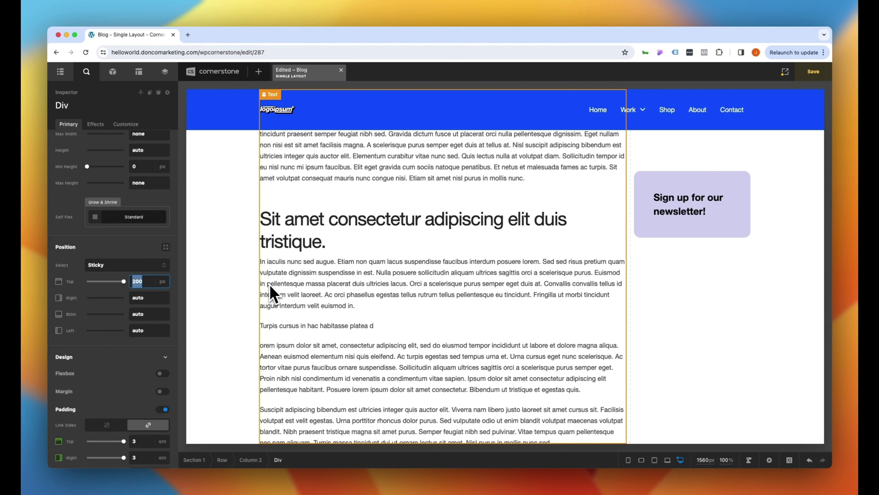
pyautogui.write('150')
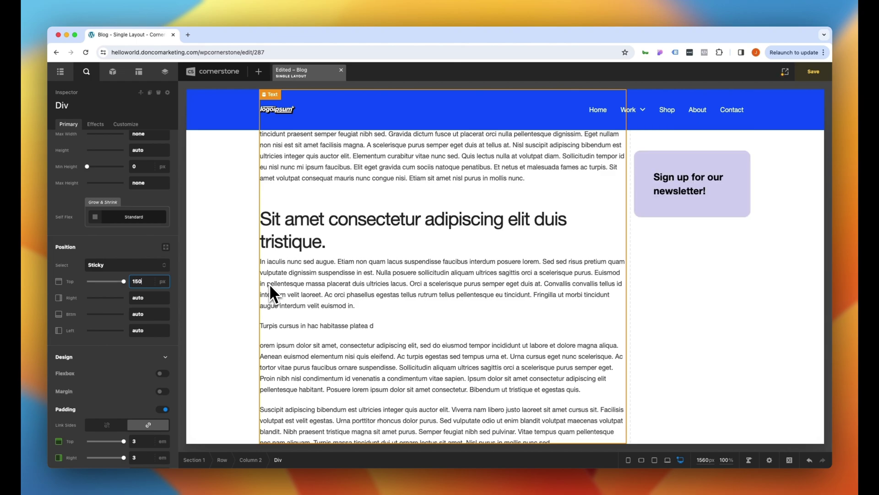
pyautogui.press('super+a')
pyautogui.write('100')
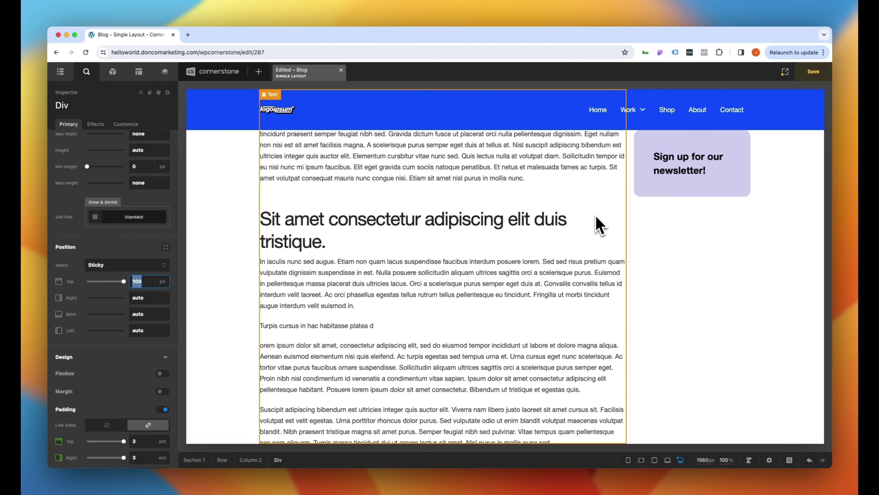
pyautogui.write('115')
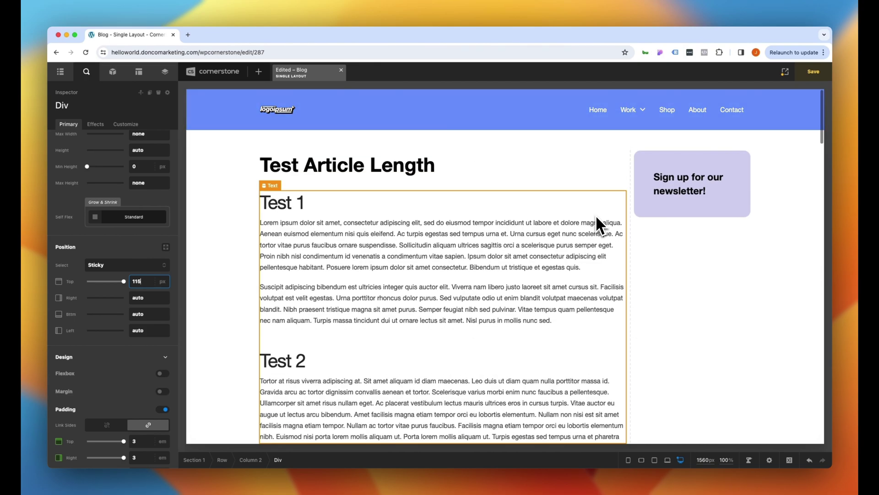
# Step: Add three empty sections, Sections 2–4, below Section 1 from the Outline
pyautogui.scroll(-10, 595, 216)
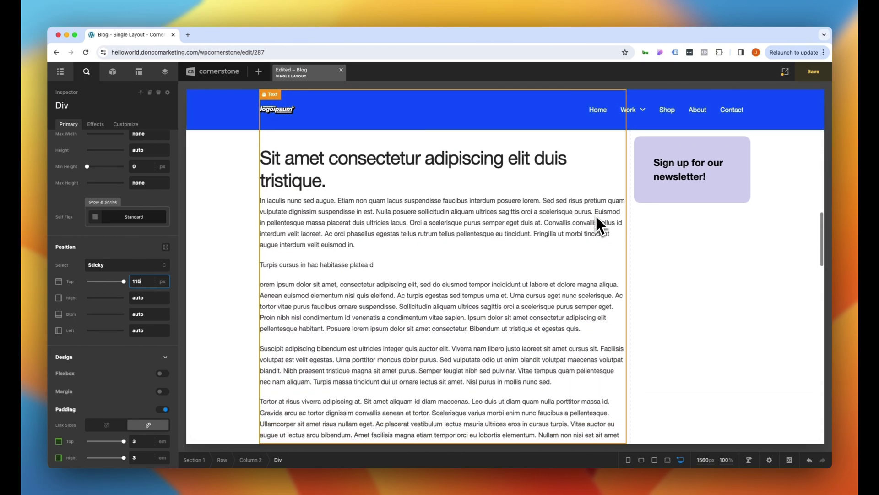
pyautogui.scroll(-10, 595, 220)
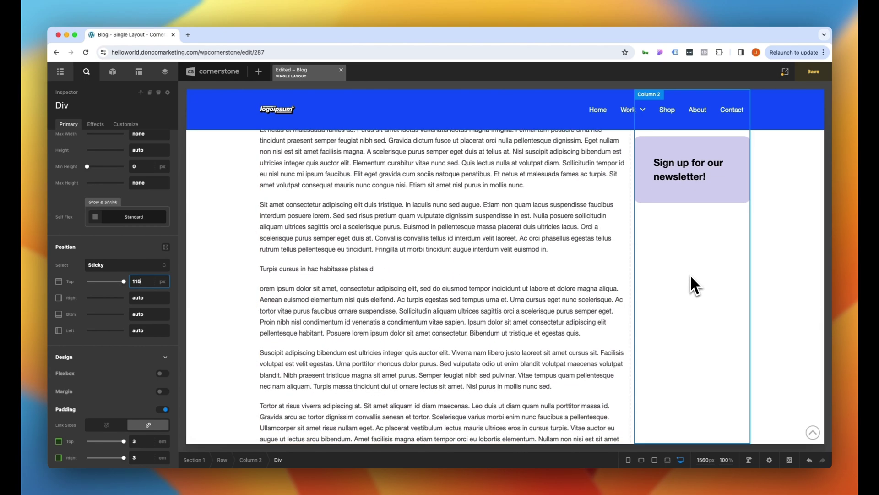
pyautogui.scroll(-10, 691, 274)
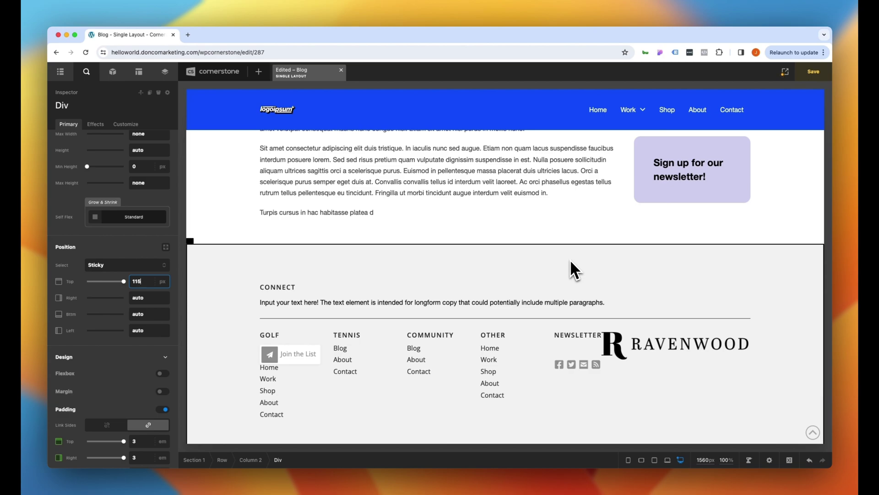
pyautogui.click(252, 212)
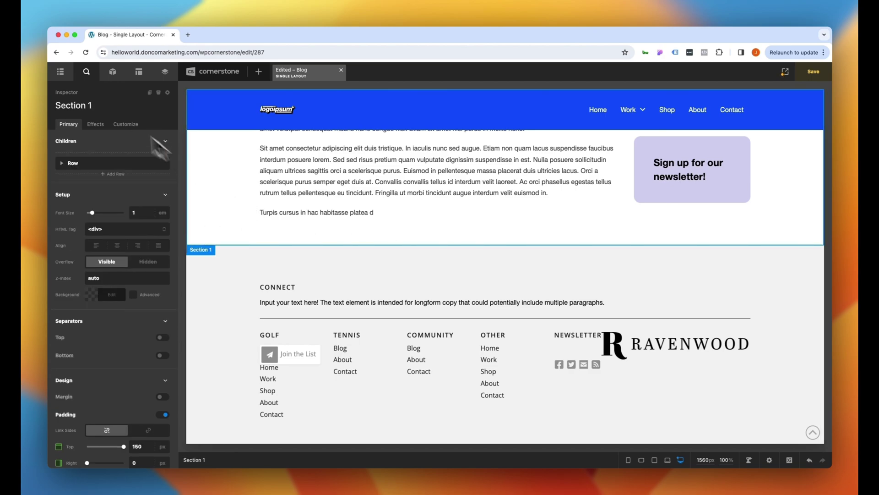
pyautogui.click(60, 72)
pyautogui.tripleClick(116, 161)
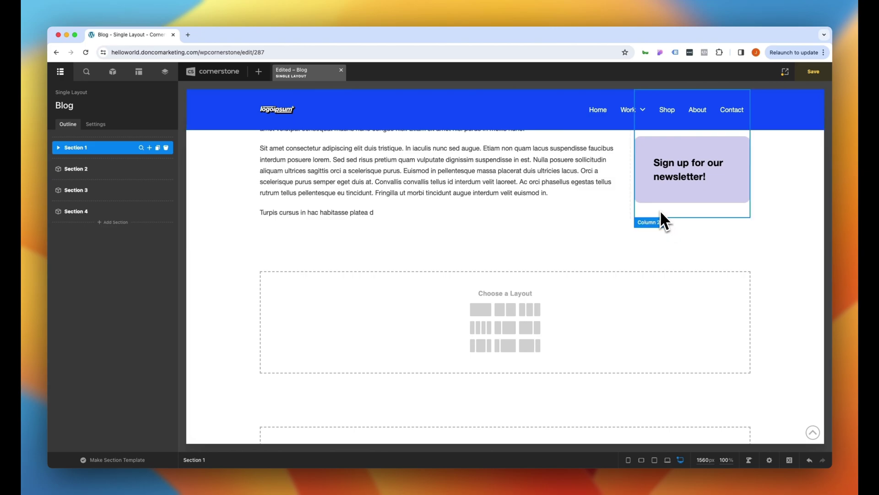
pyautogui.scroll(10, 650, 216)
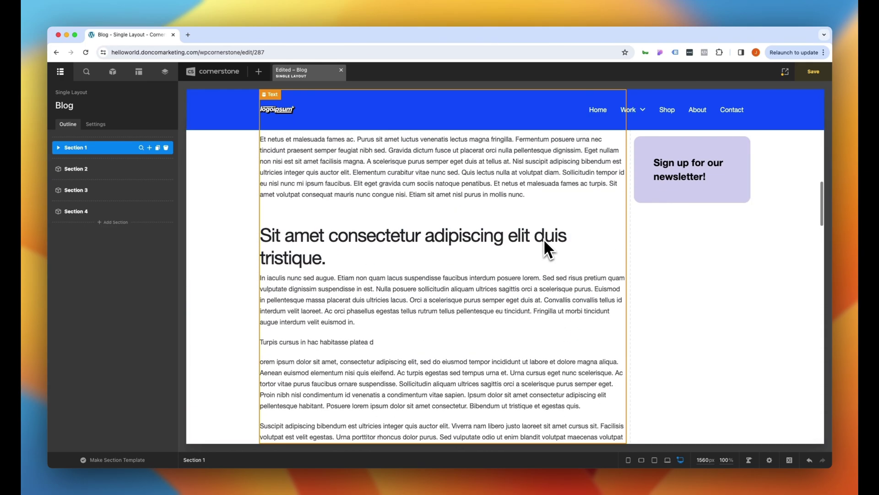
pyautogui.scroll(-10, 544, 242)
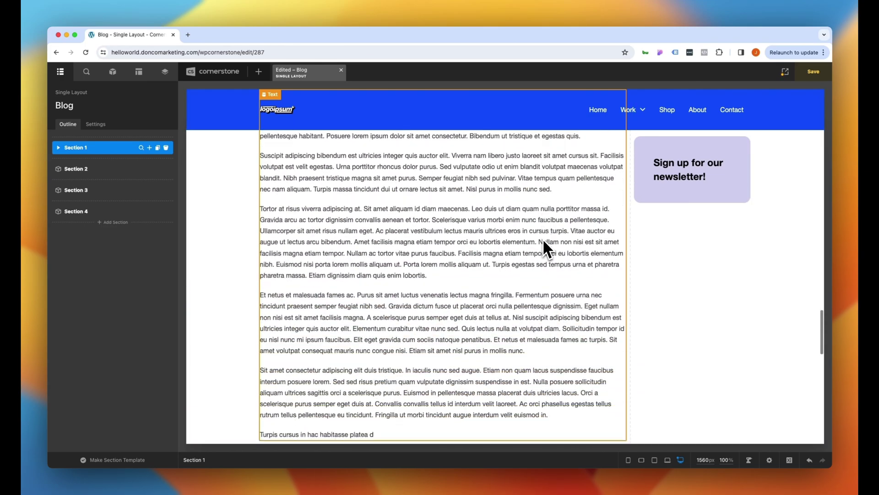
pyautogui.scroll(-5, 544, 241)
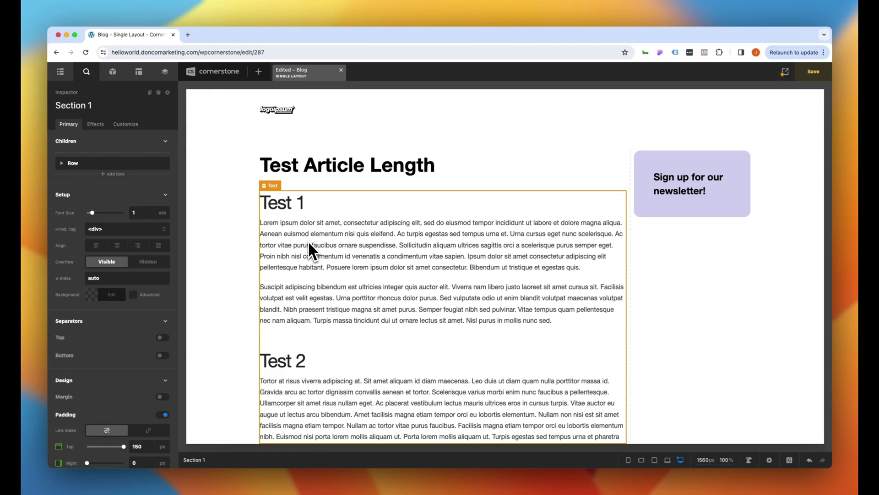
# Step: Set the newsletter box's position to Relative at the third breakpoint, cascading to smaller screens
pyautogui.click(647, 216)
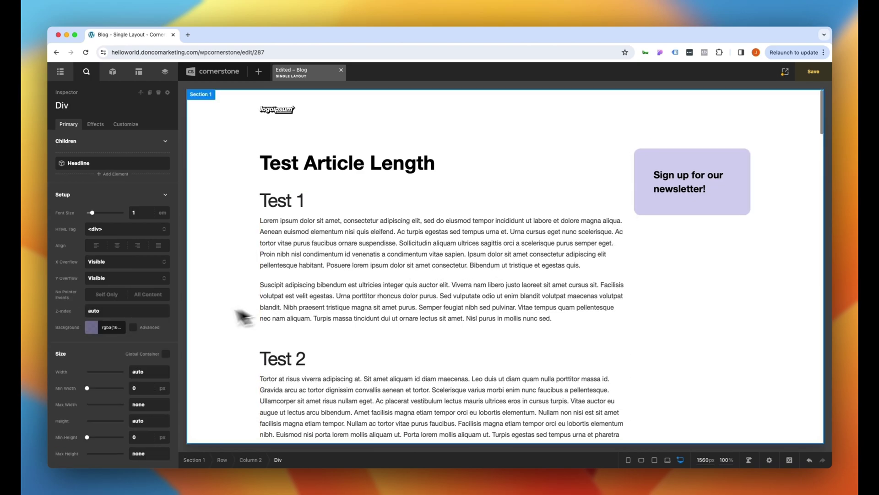
pyautogui.scroll(-2, 243, 310)
pyautogui.click(61, 399)
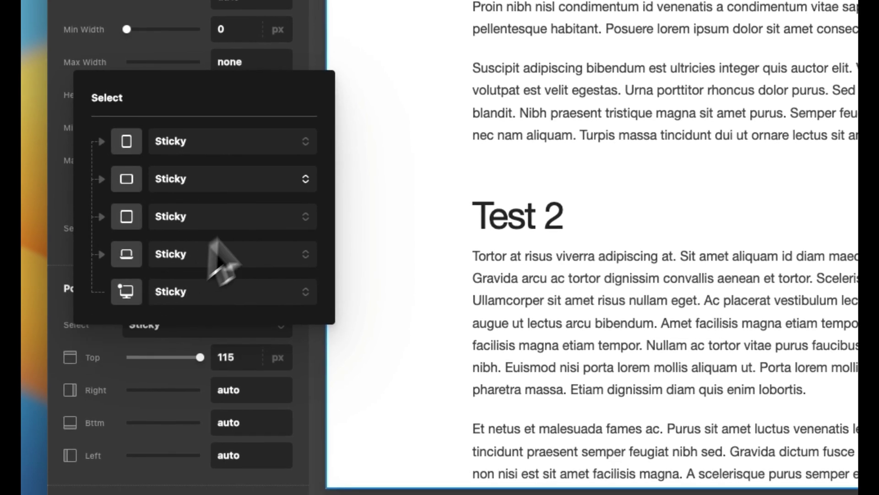
pyautogui.click(240, 213)
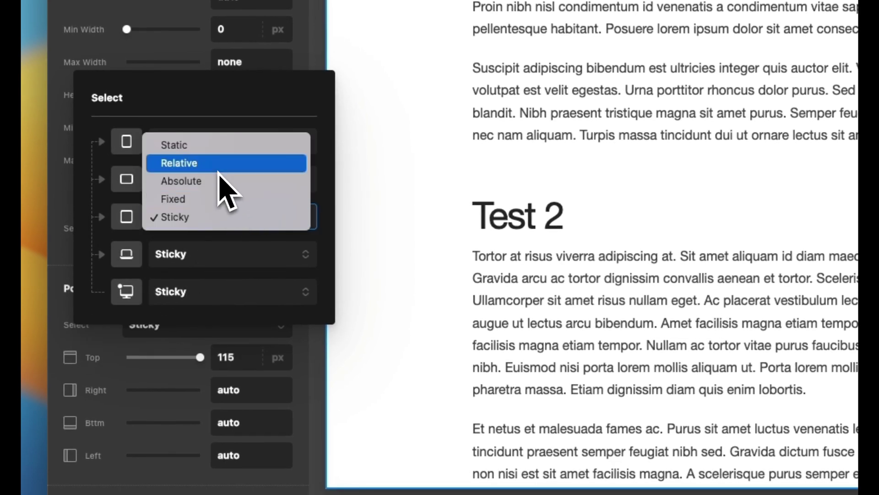
pyautogui.click(218, 171)
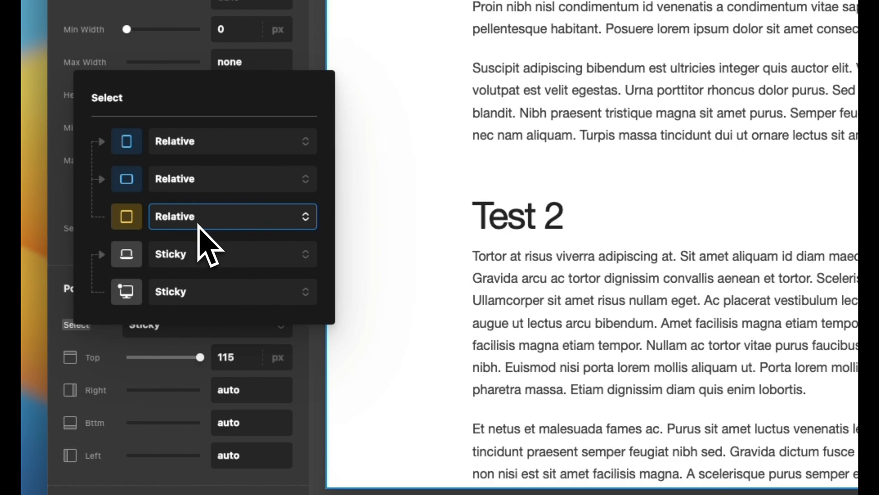
pyautogui.moveTo(128, 220)
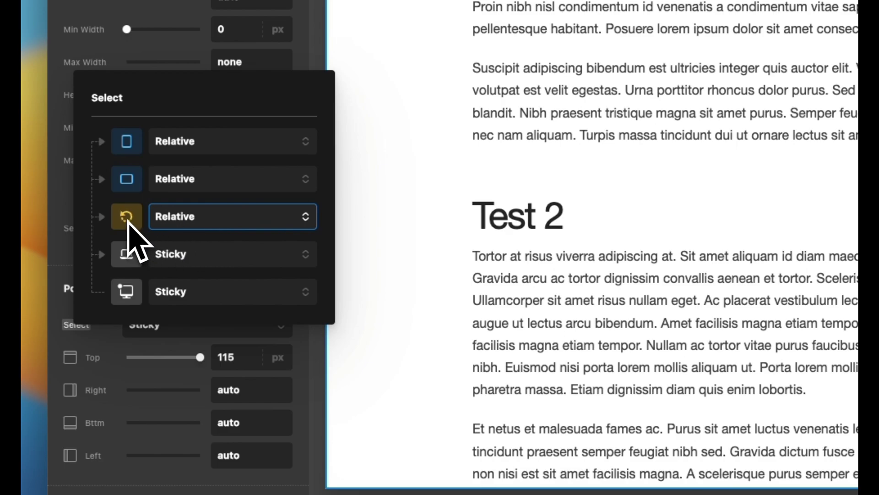